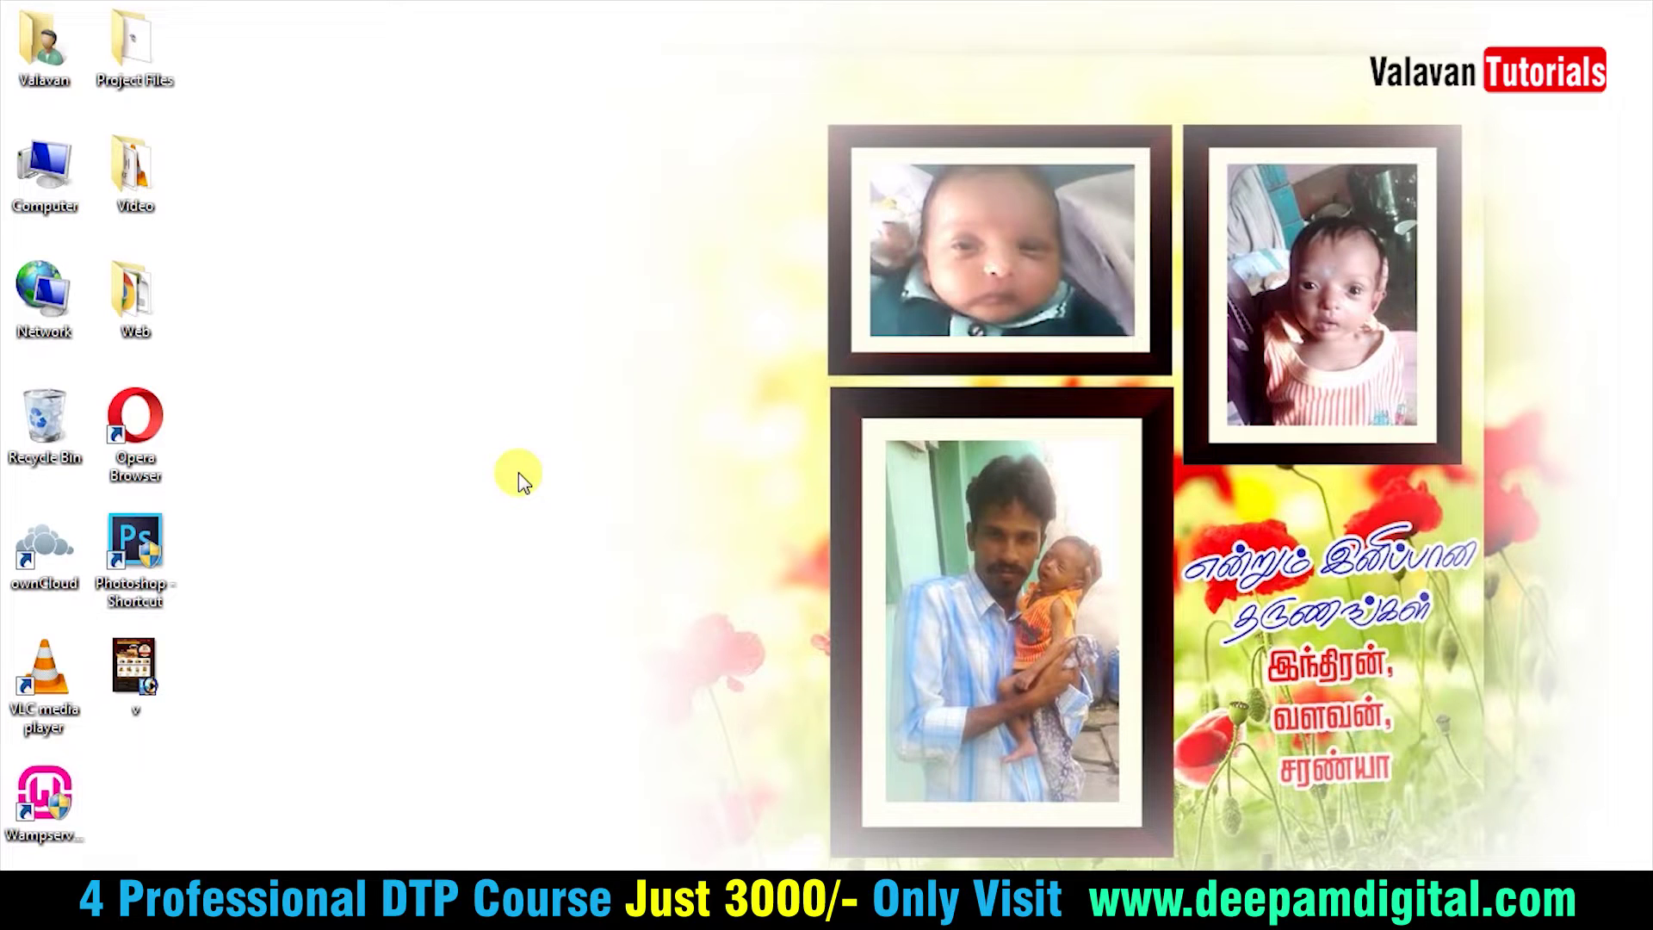
# Launch Photoshop CS6 from its desktop shortcut
pyautogui.doubleClick(142, 543)
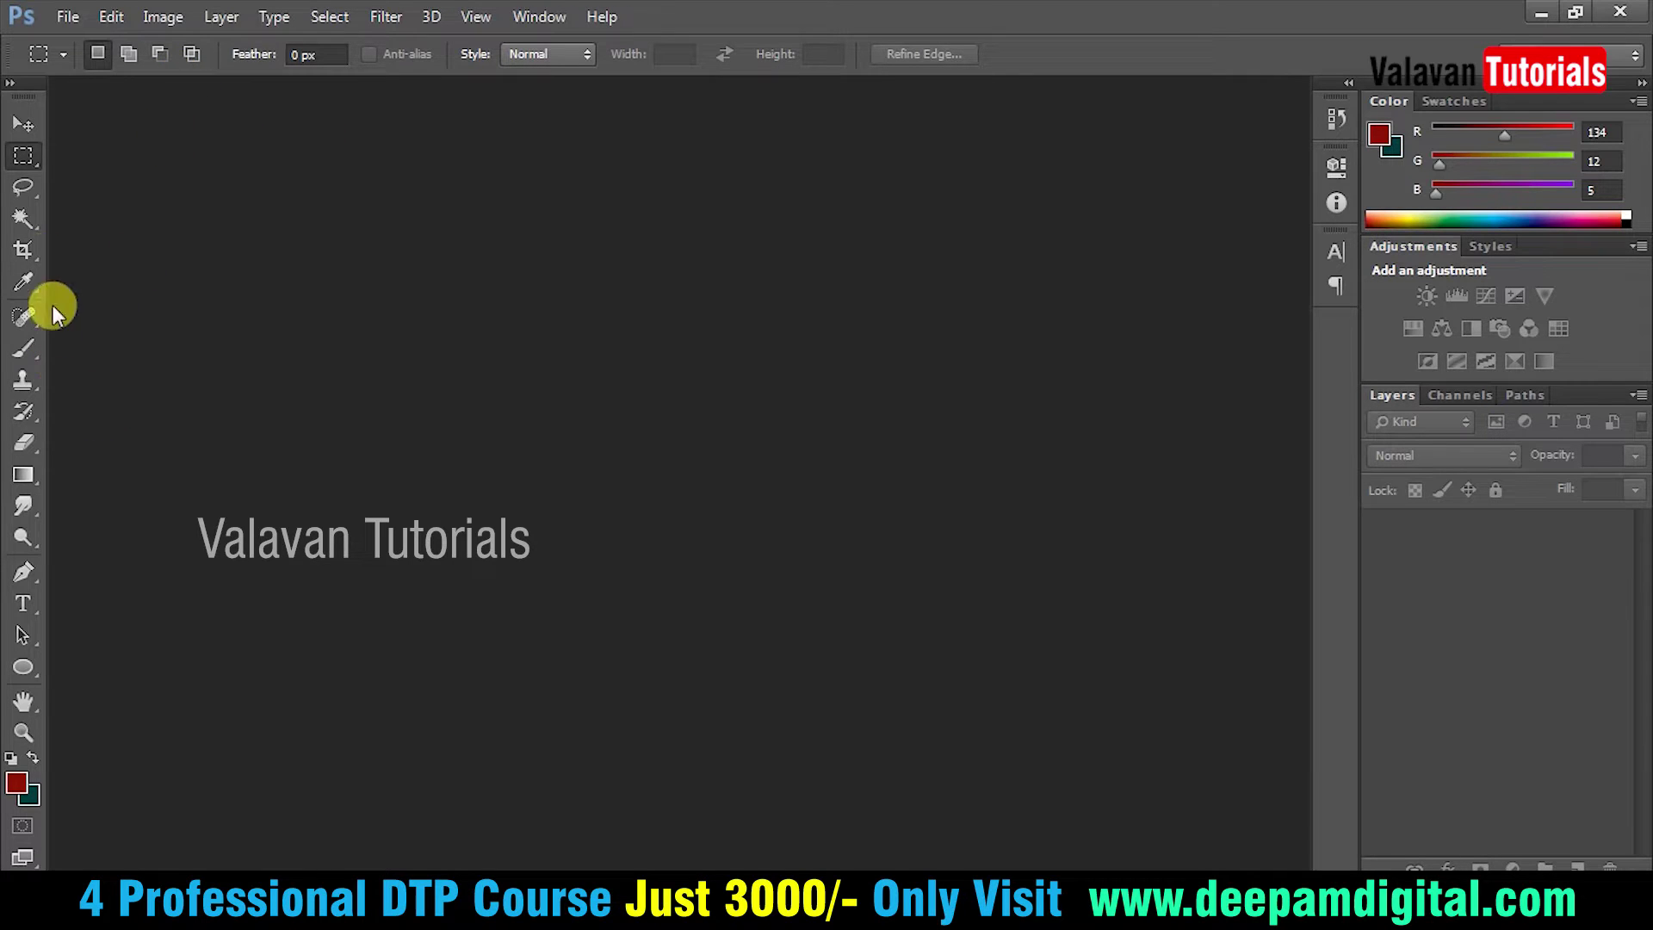
# Make the Smudge Tool active from the Blur group and show the Edit menu
pyautogui.click(23, 121)
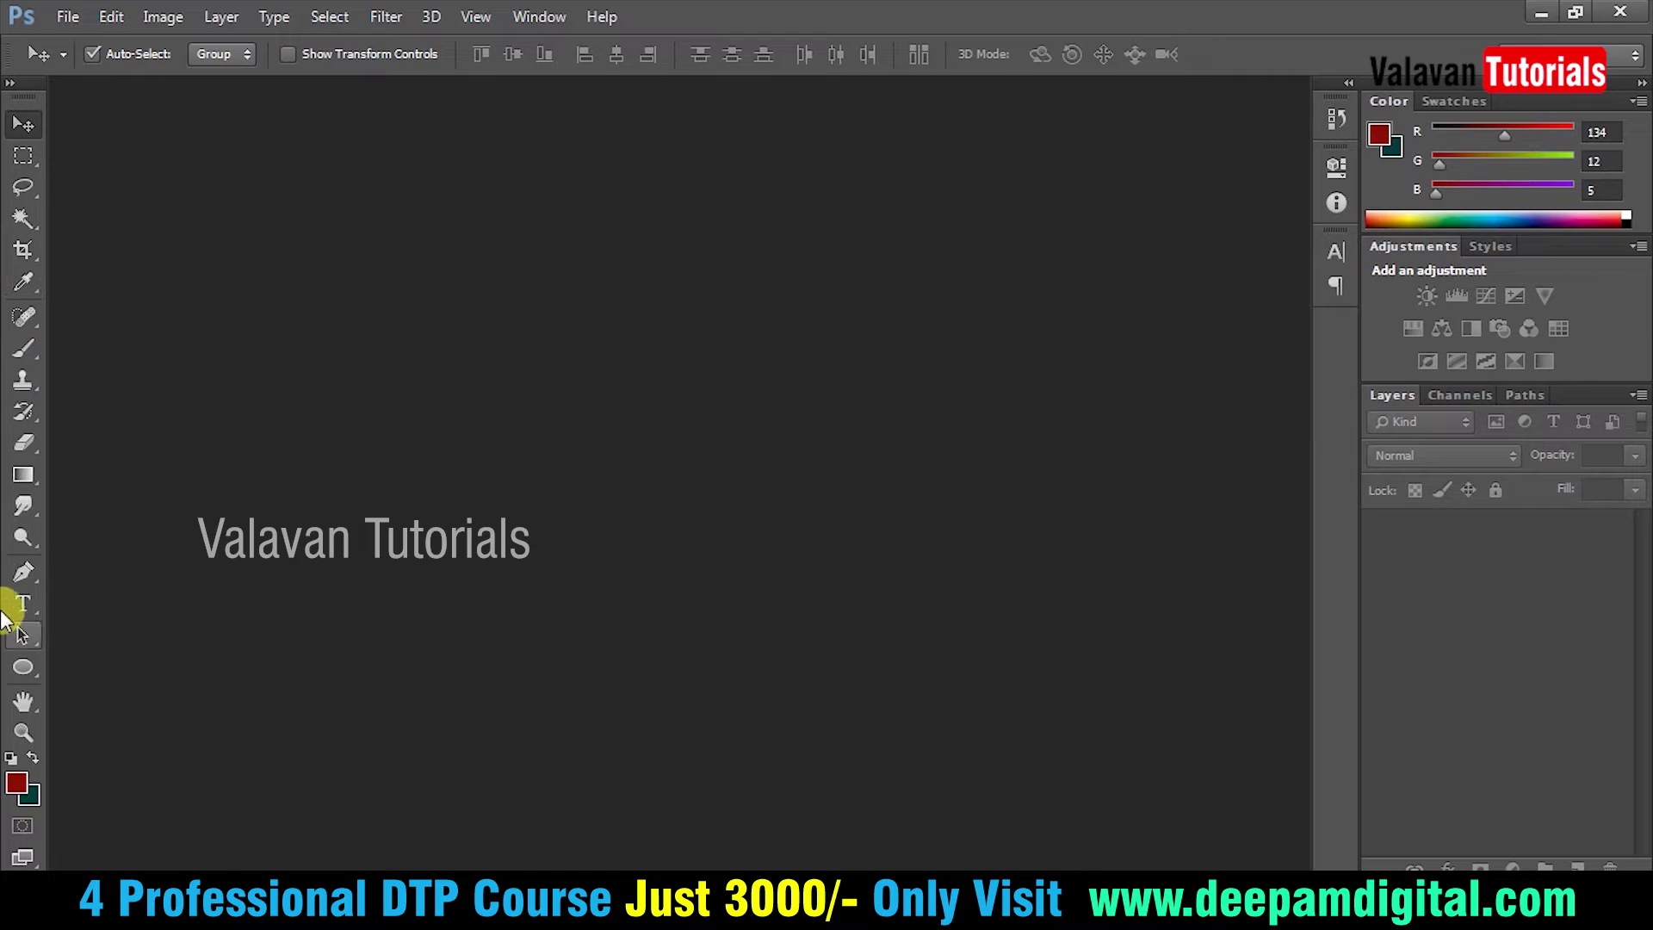
pyautogui.click(23, 508)
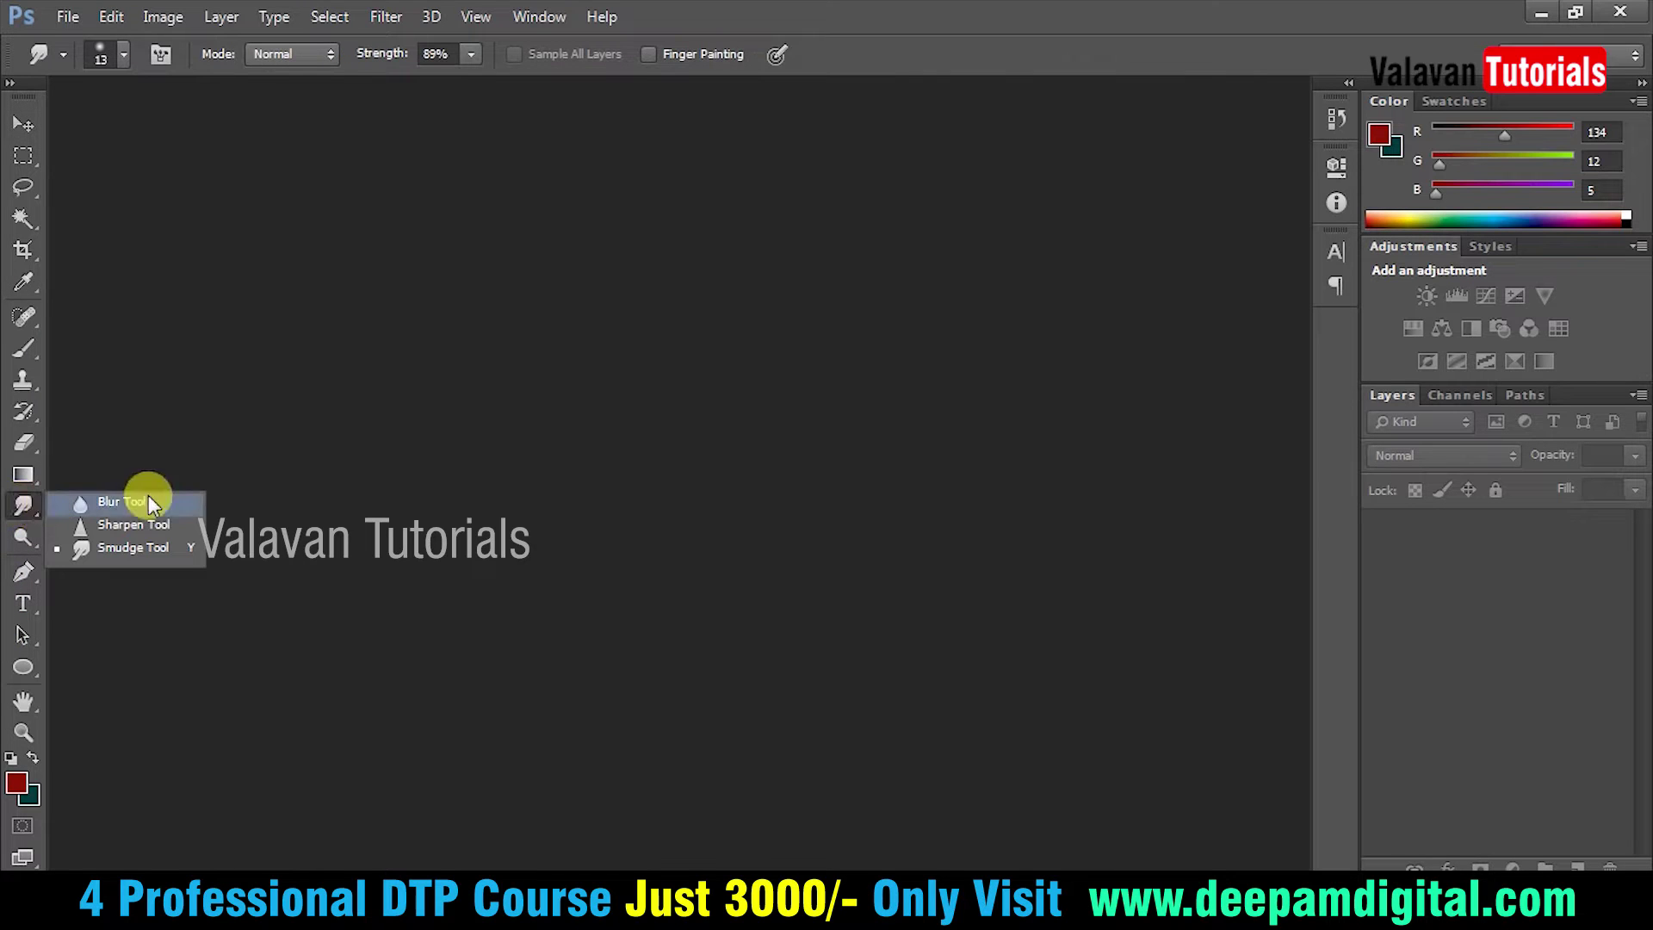
pyautogui.click(183, 553)
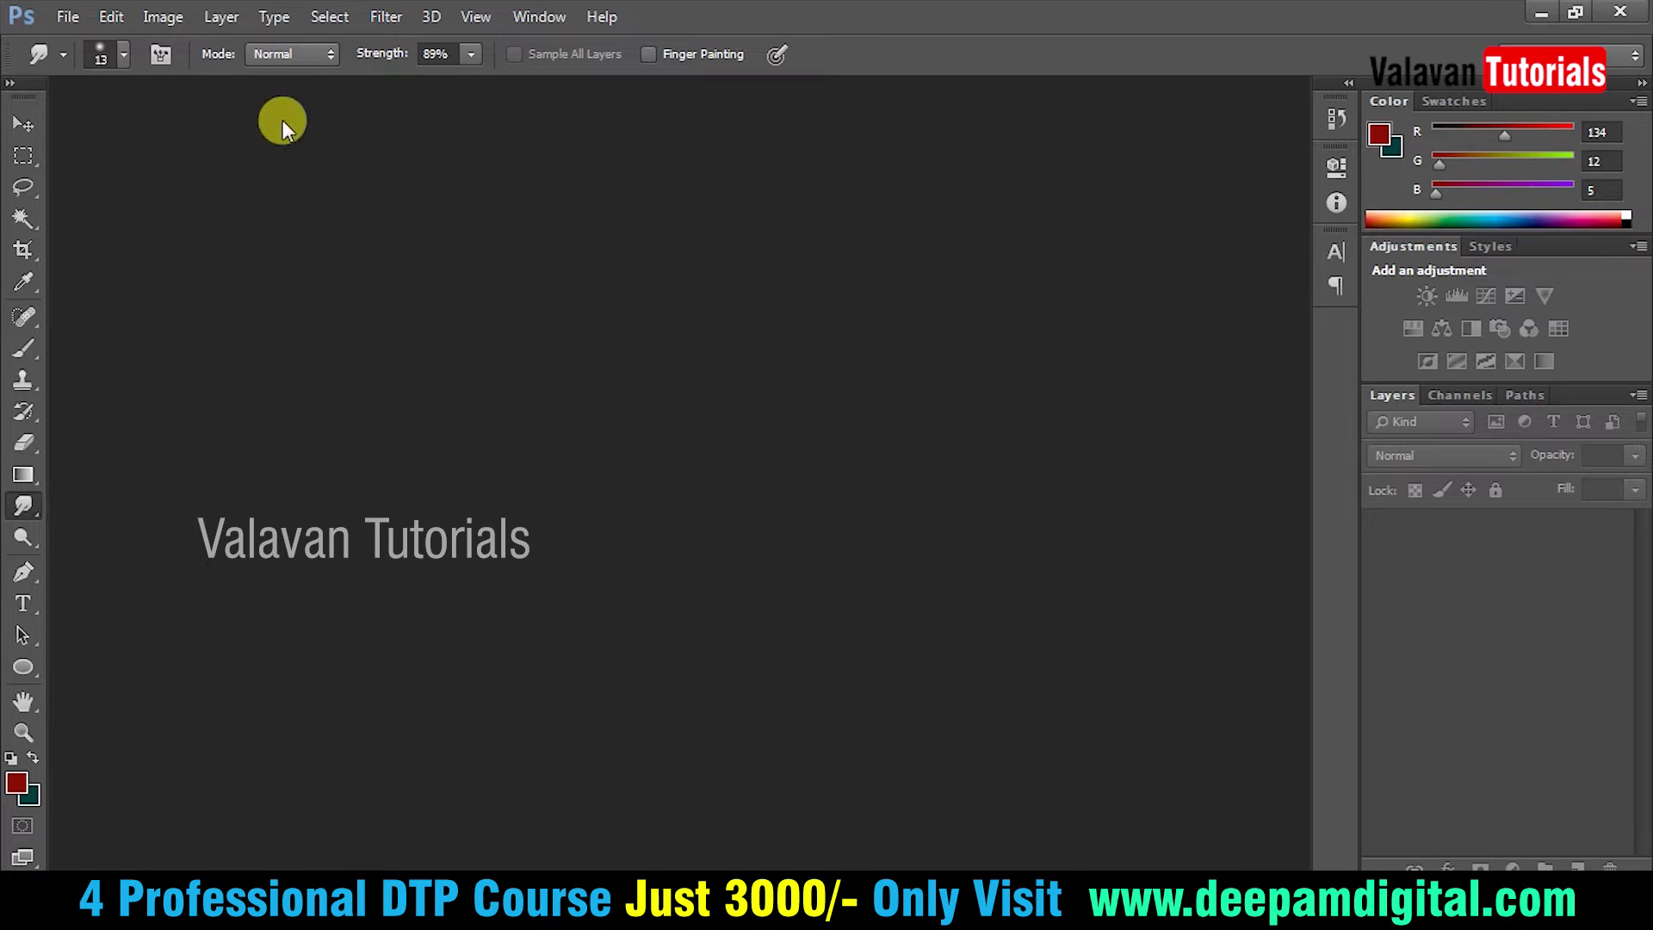
pyautogui.click(111, 17)
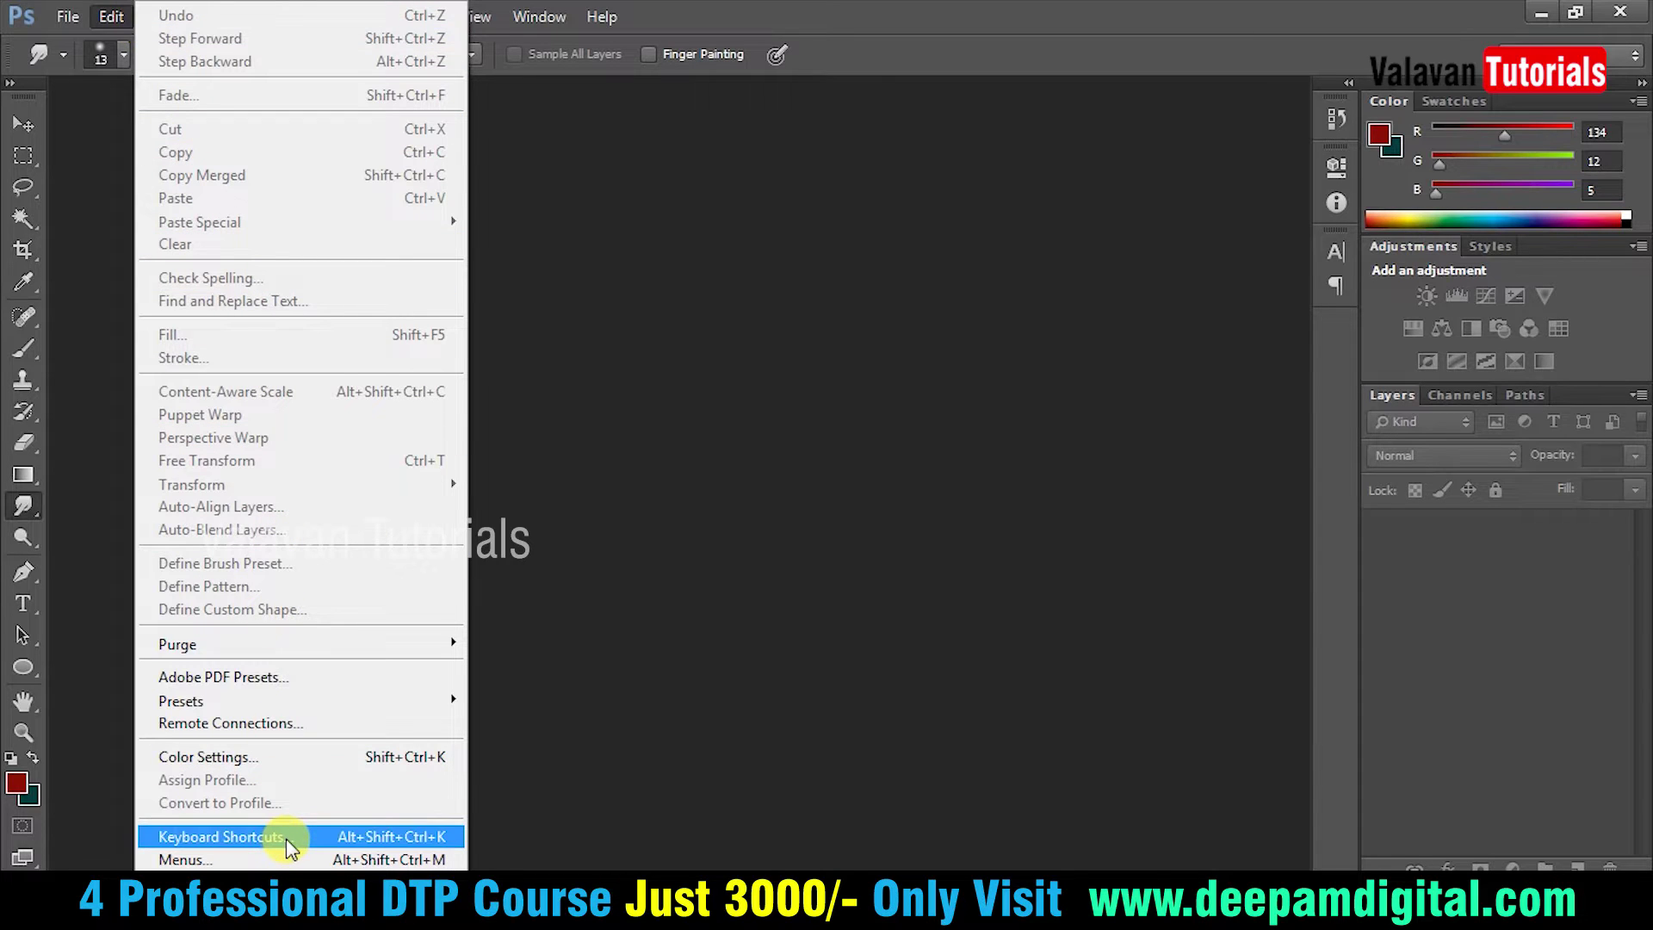
# Open Keyboard Shortcuts and switch the set to Photoshop Defaults without saving the modified set
pyautogui.click(286, 838)
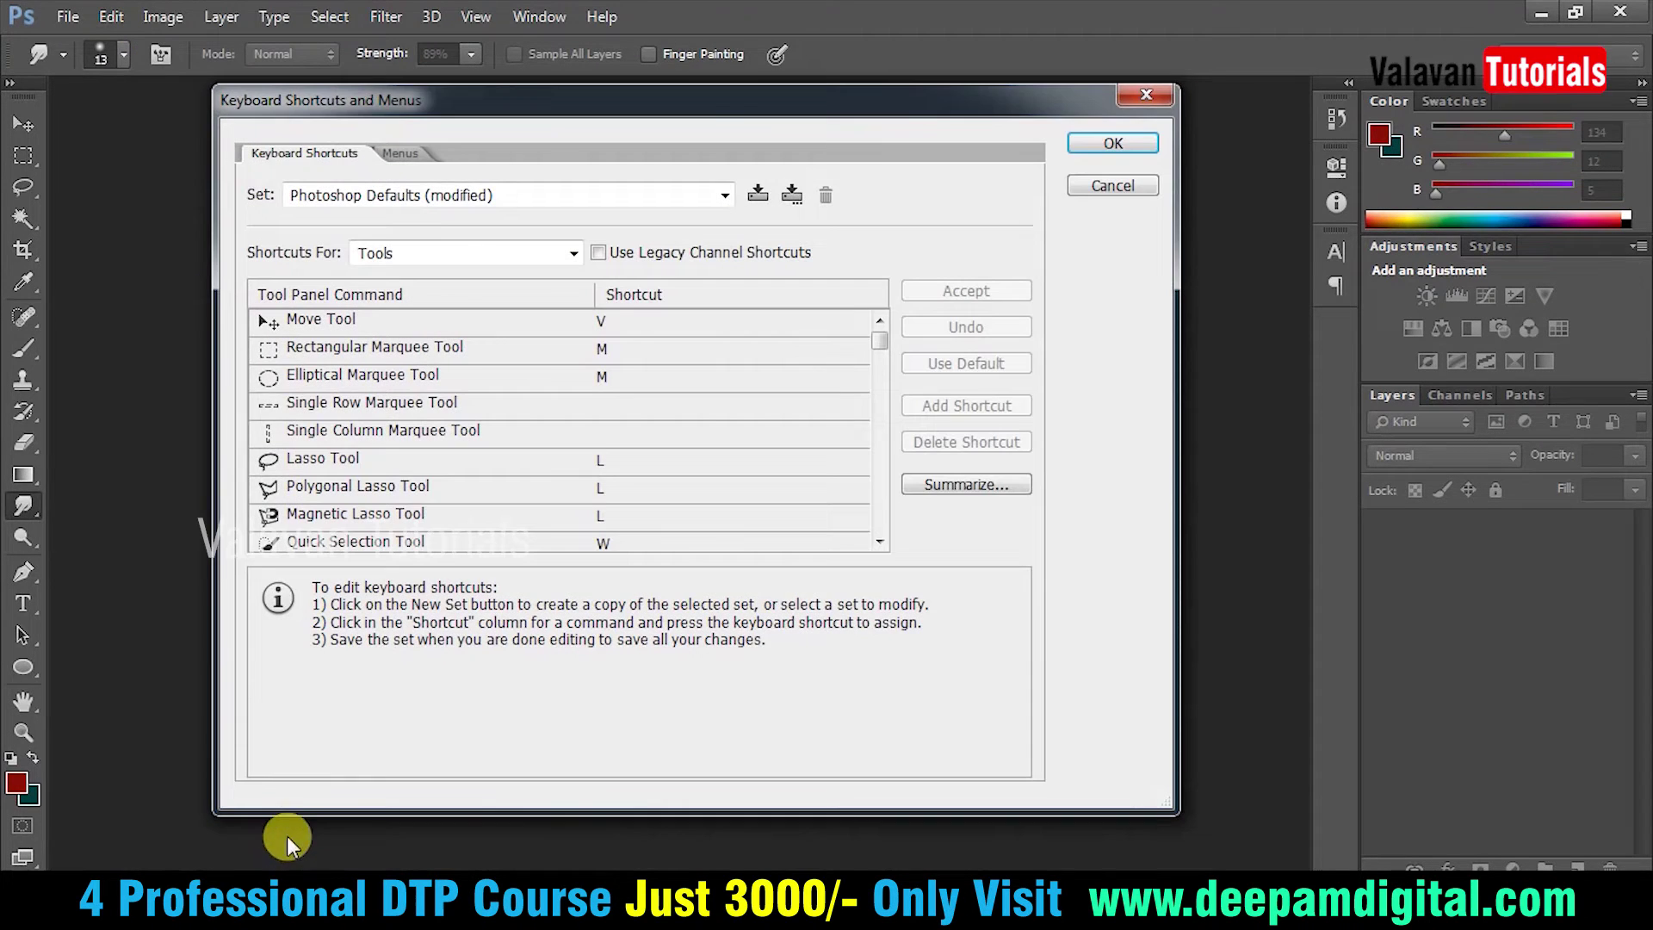
pyautogui.moveTo(702, 113); pyautogui.dragTo(798, 135)
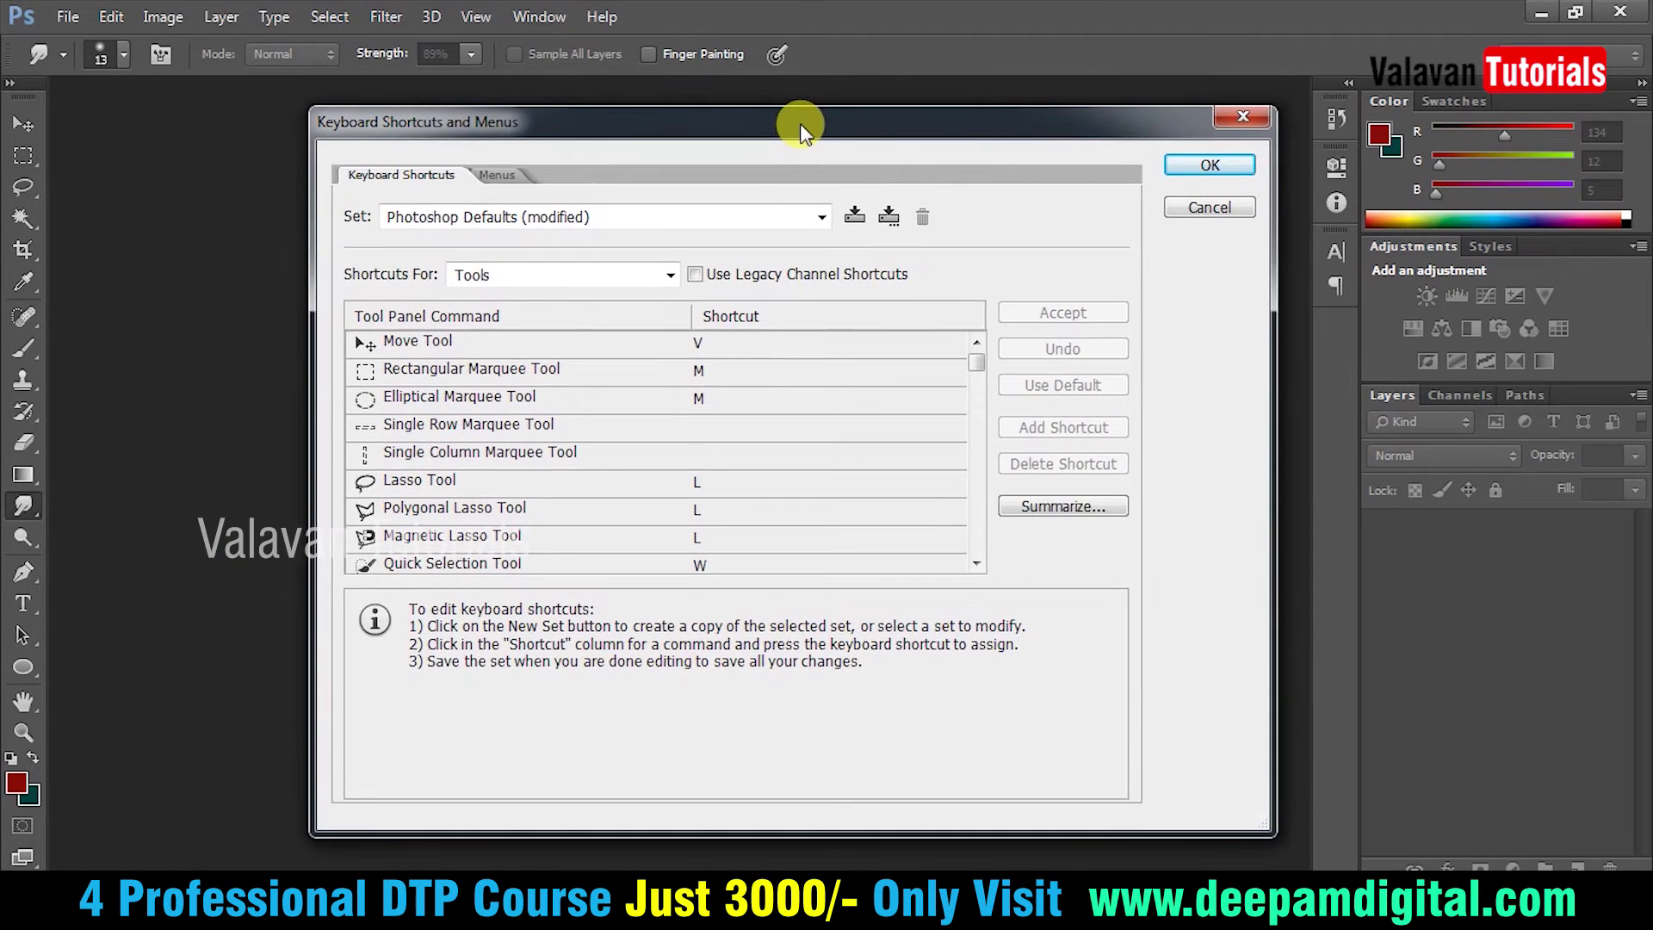
pyautogui.scroll(-1, 680, 366)
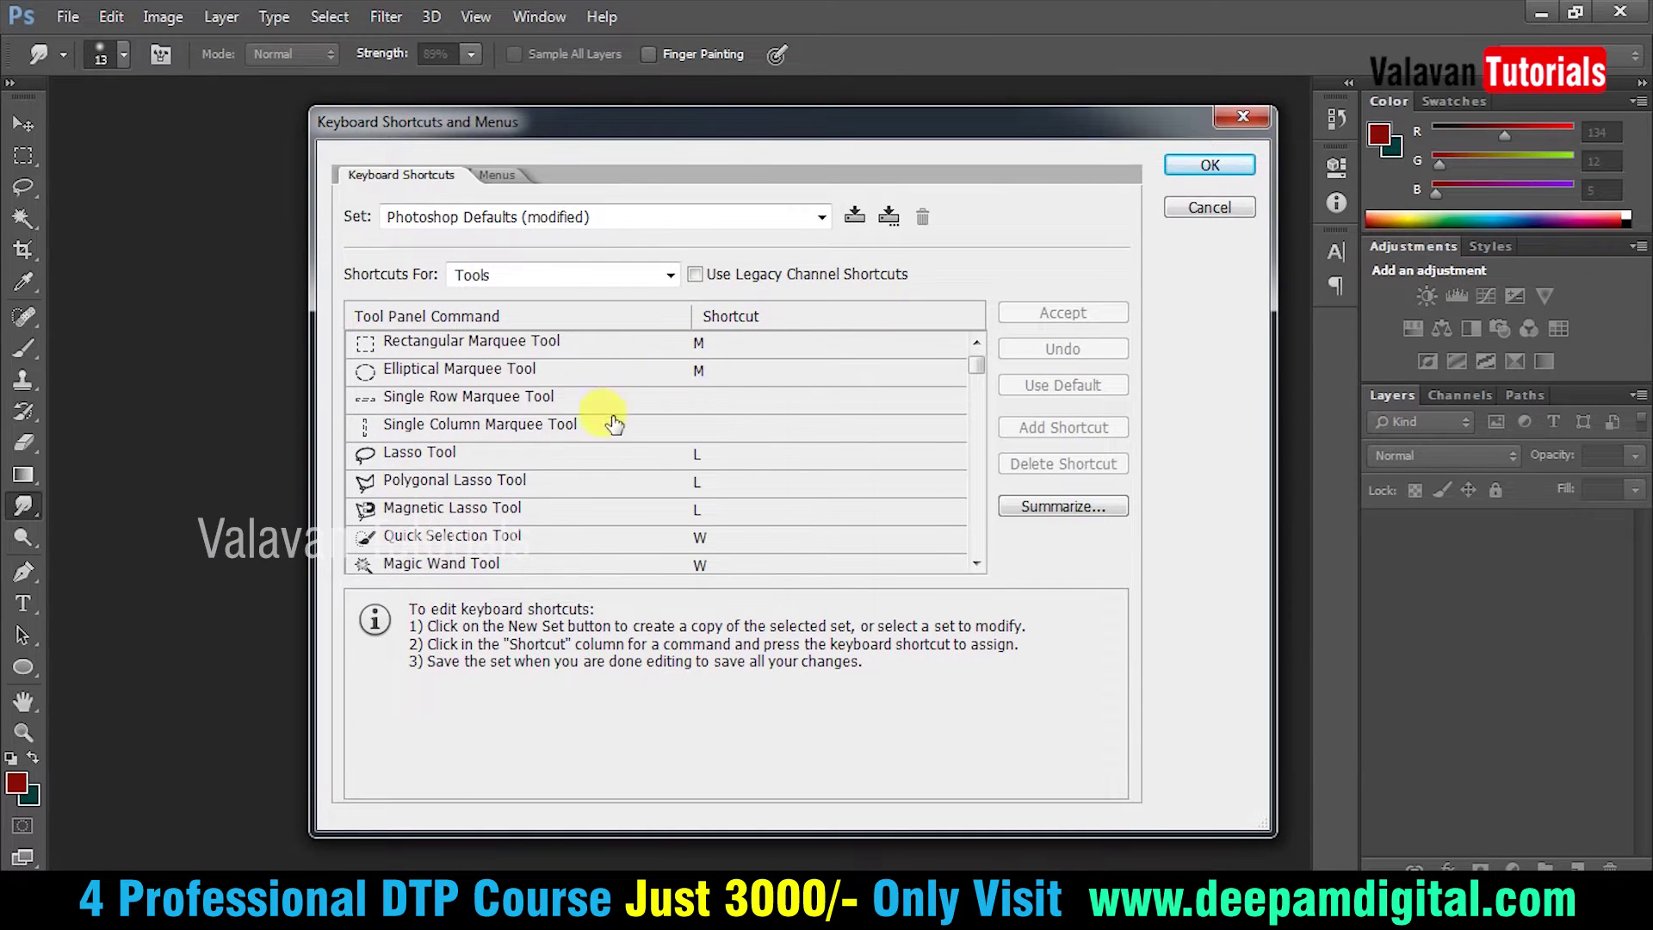
pyautogui.click(609, 215)
pyautogui.click(601, 242)
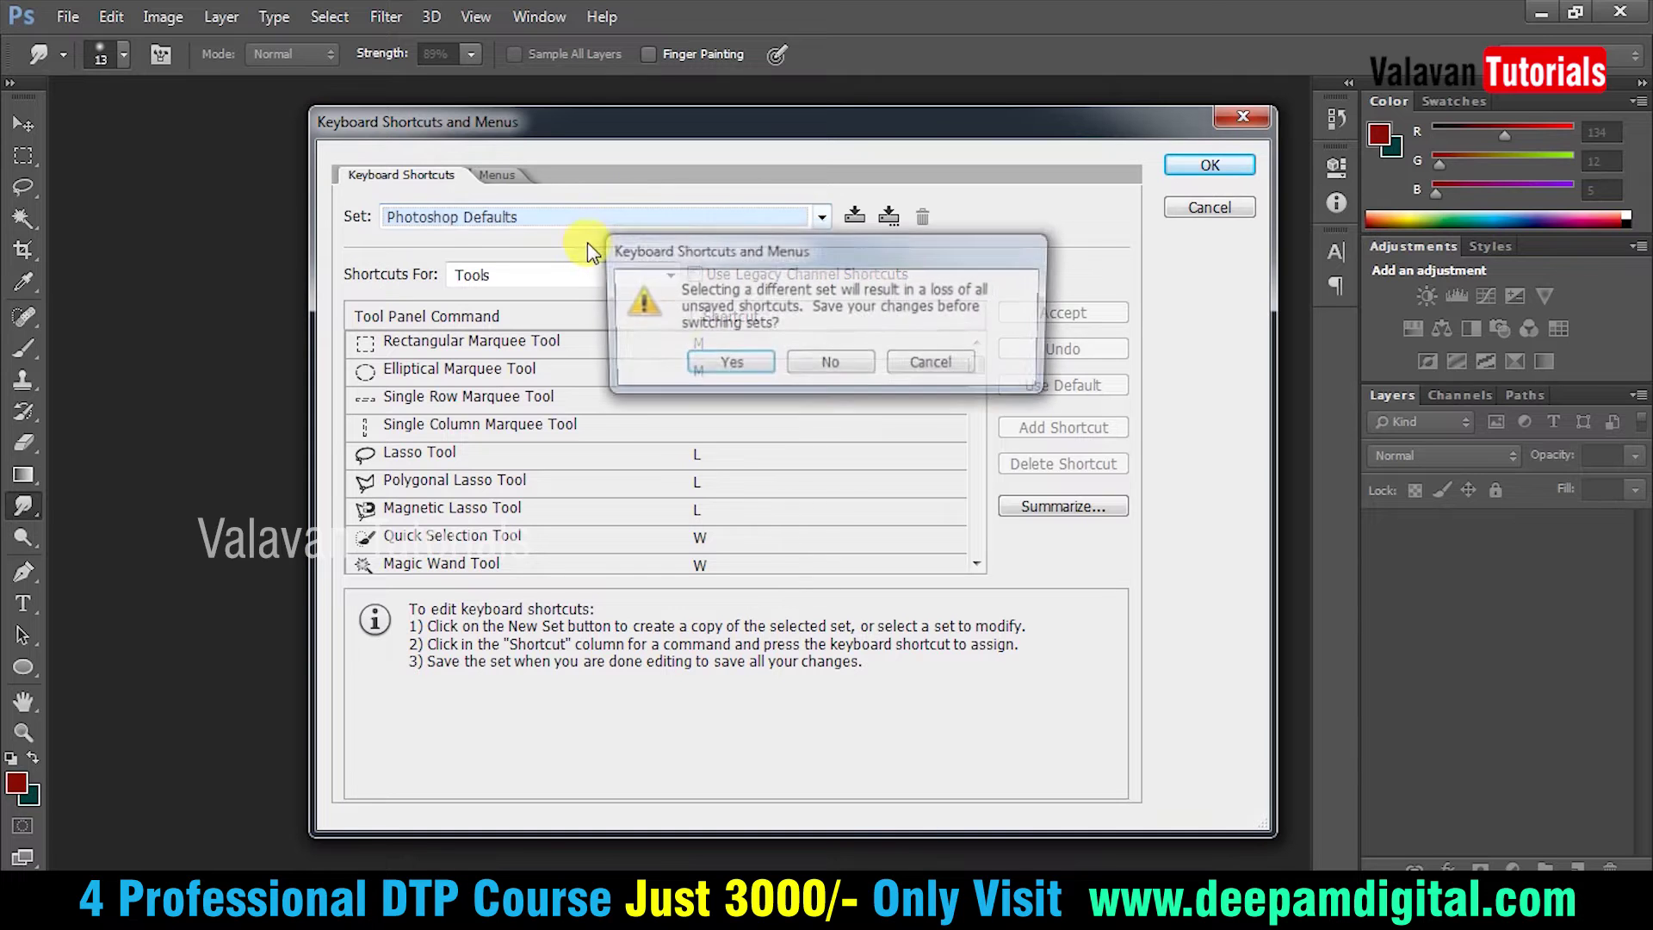
pyautogui.click(737, 362)
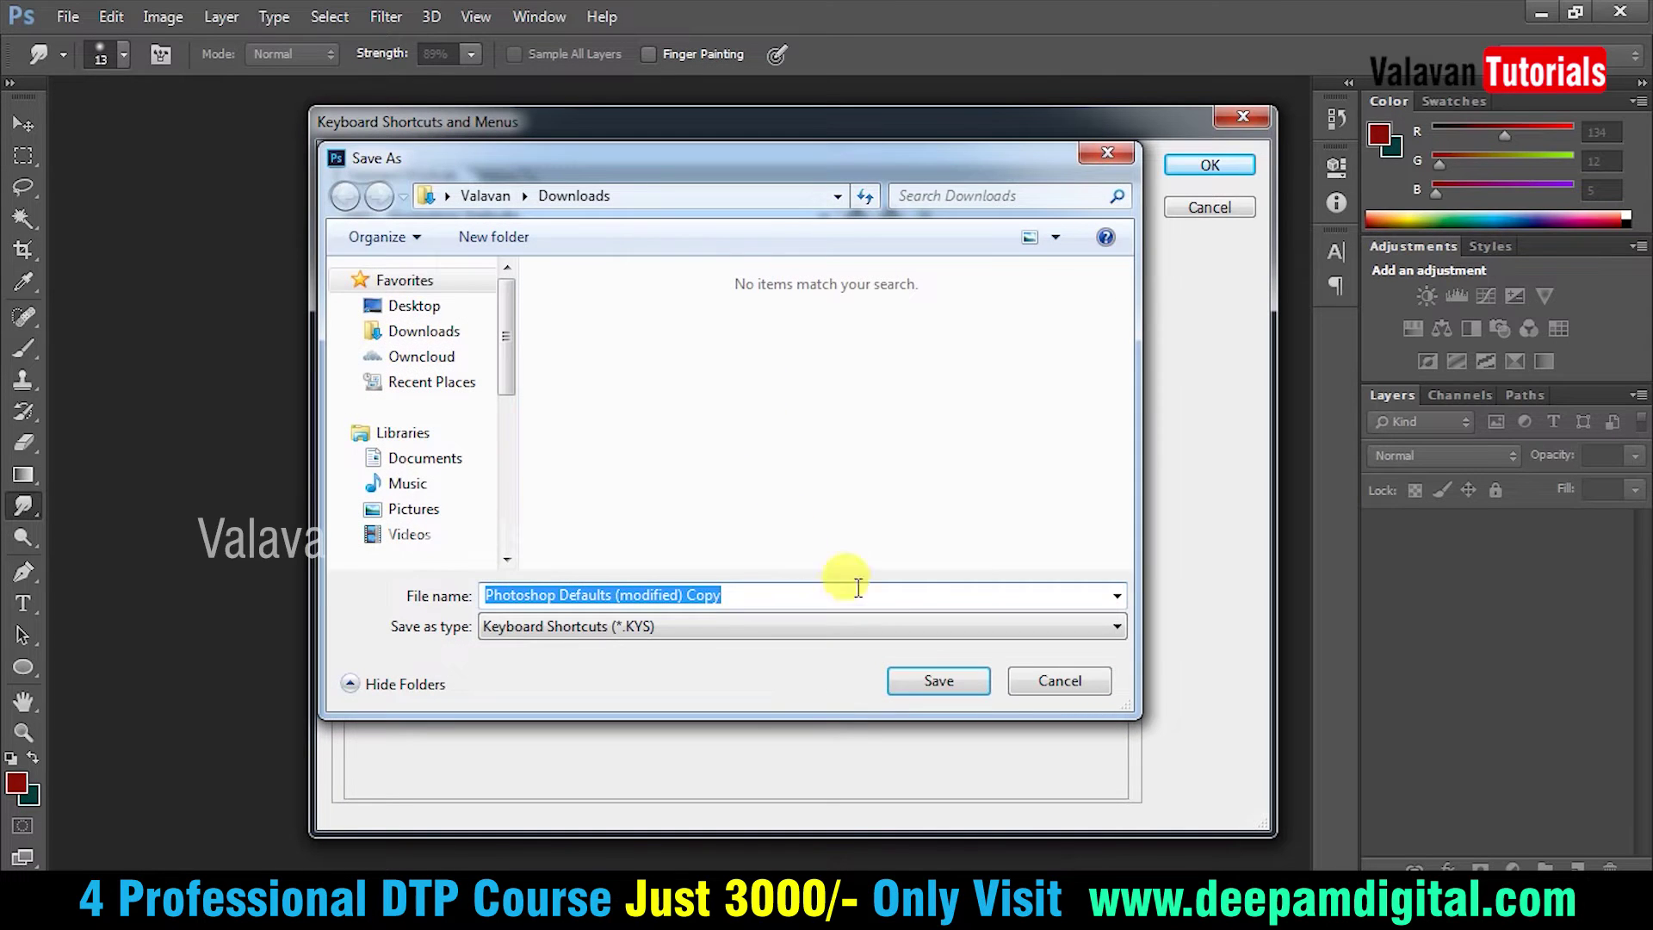
pyautogui.click(1049, 686)
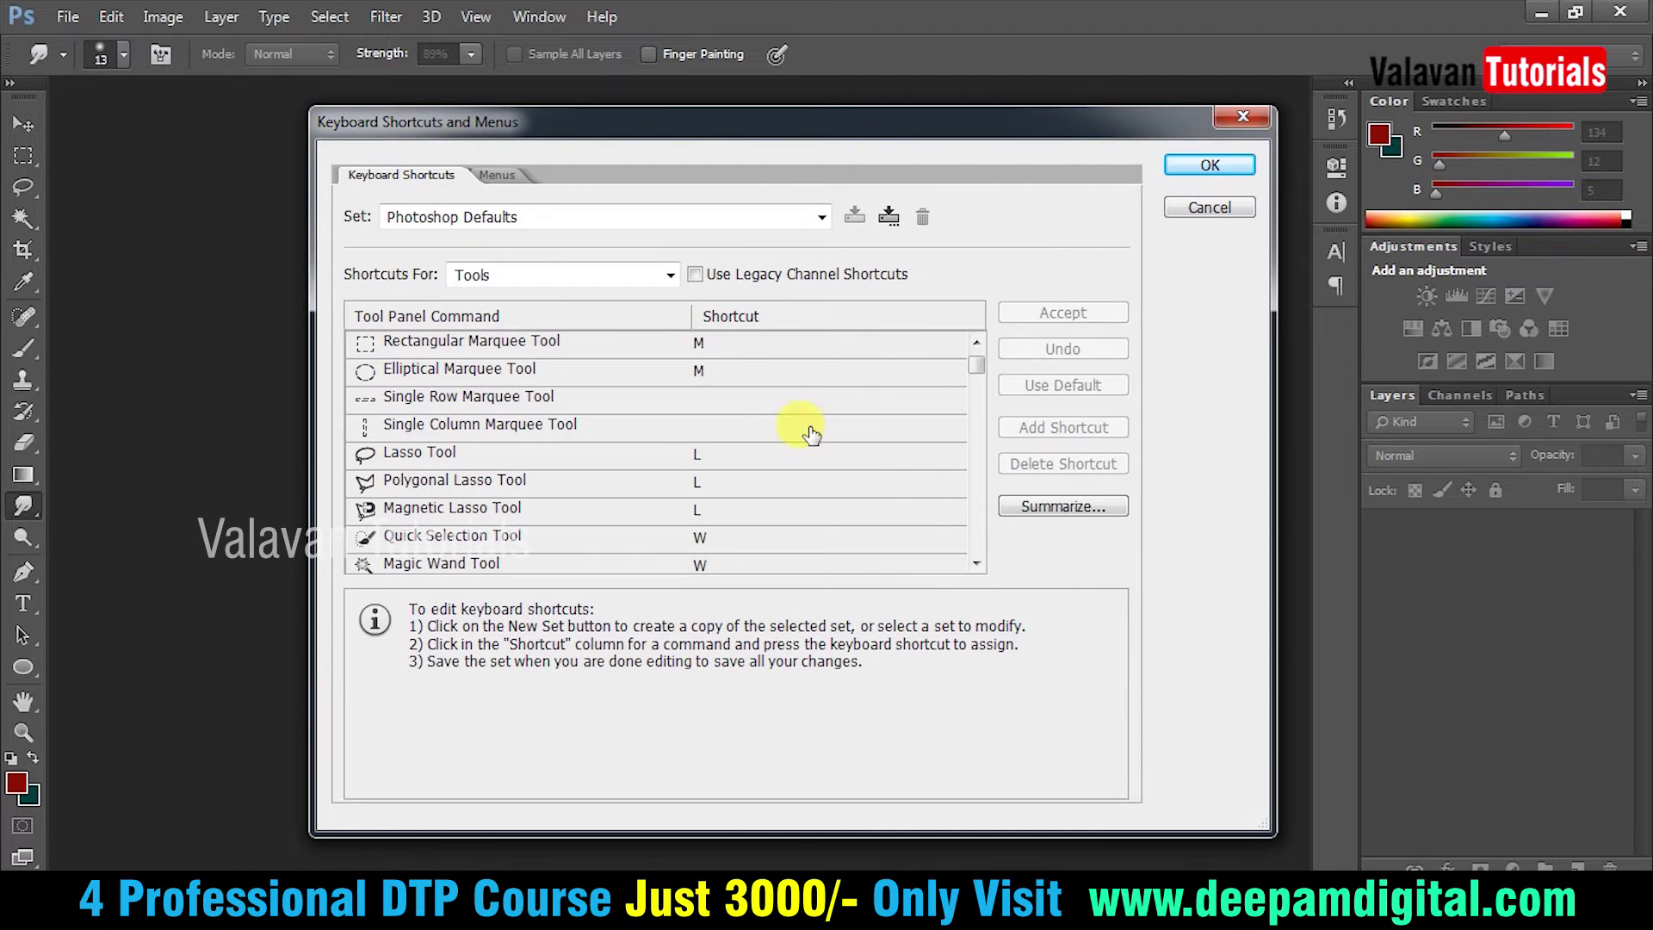
pyautogui.click(749, 217)
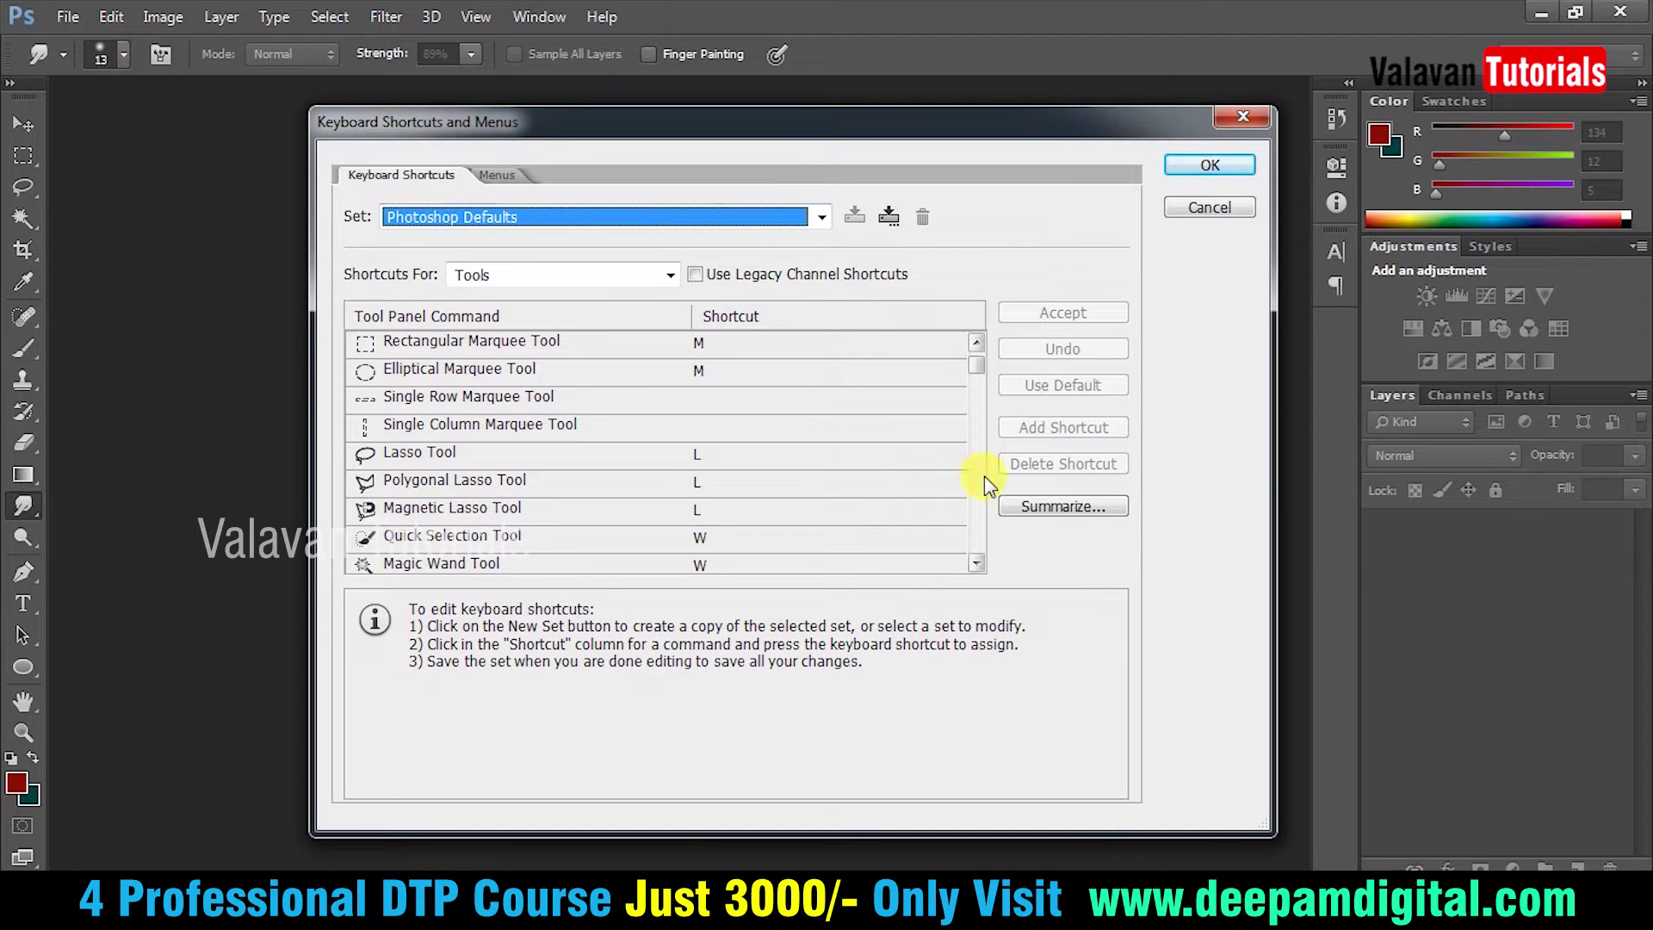
# Browse the Application Menus and Panel Menus categories, then return to Tools shortcuts
pyautogui.click(600, 276)
pyautogui.click(592, 295)
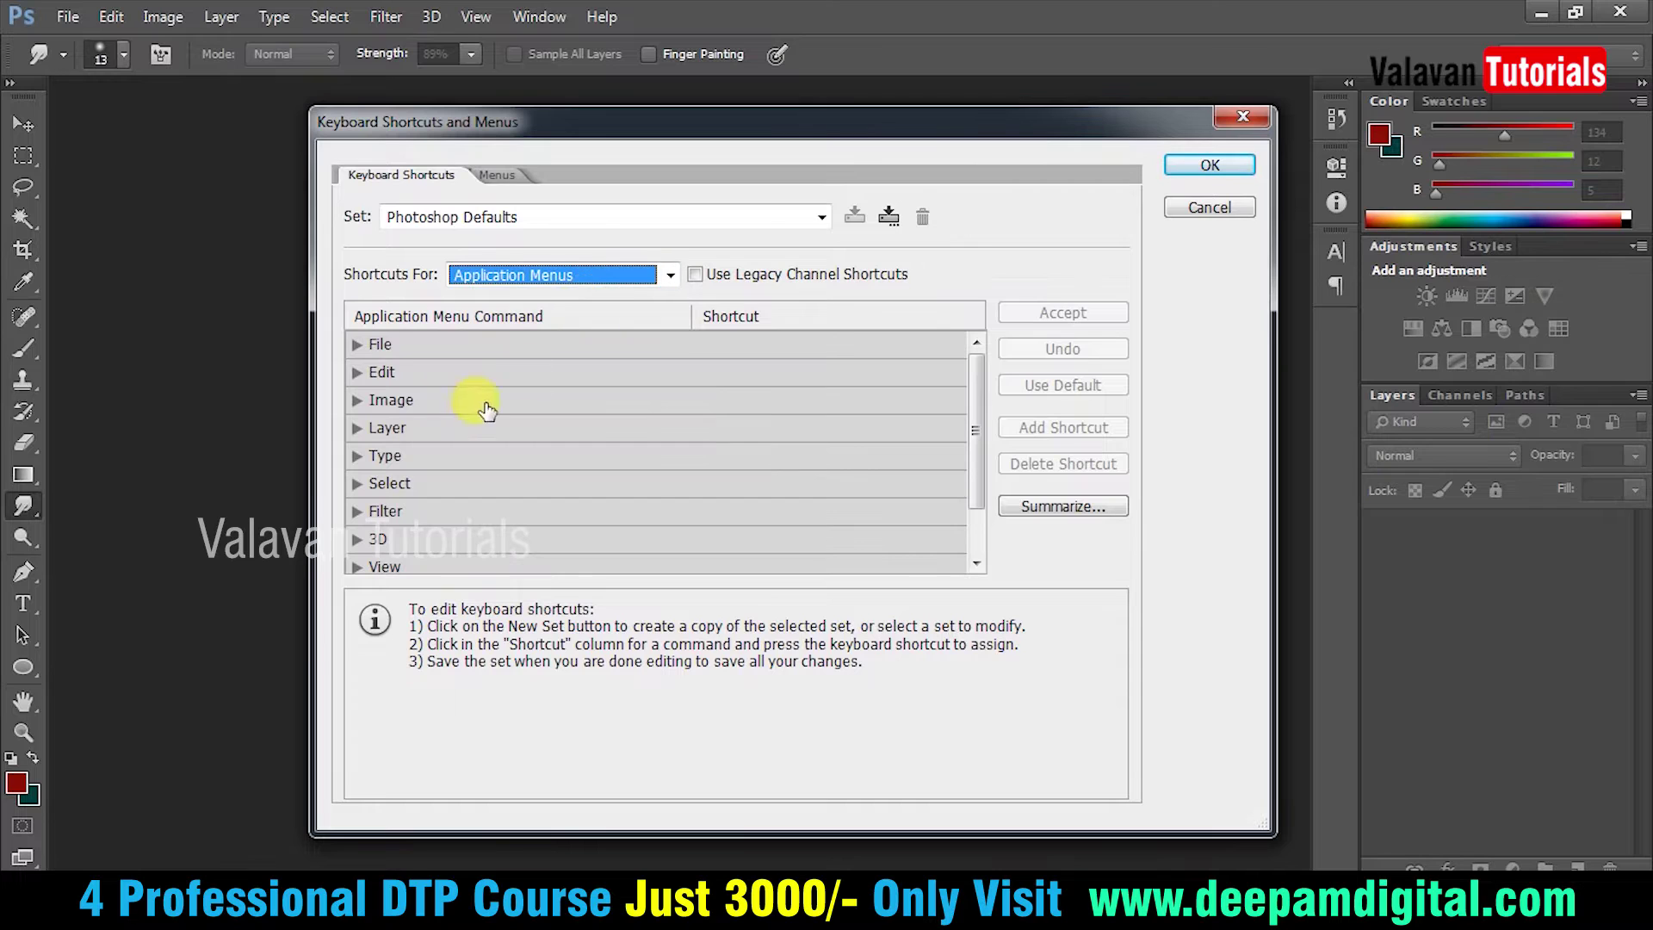
pyautogui.click(595, 277)
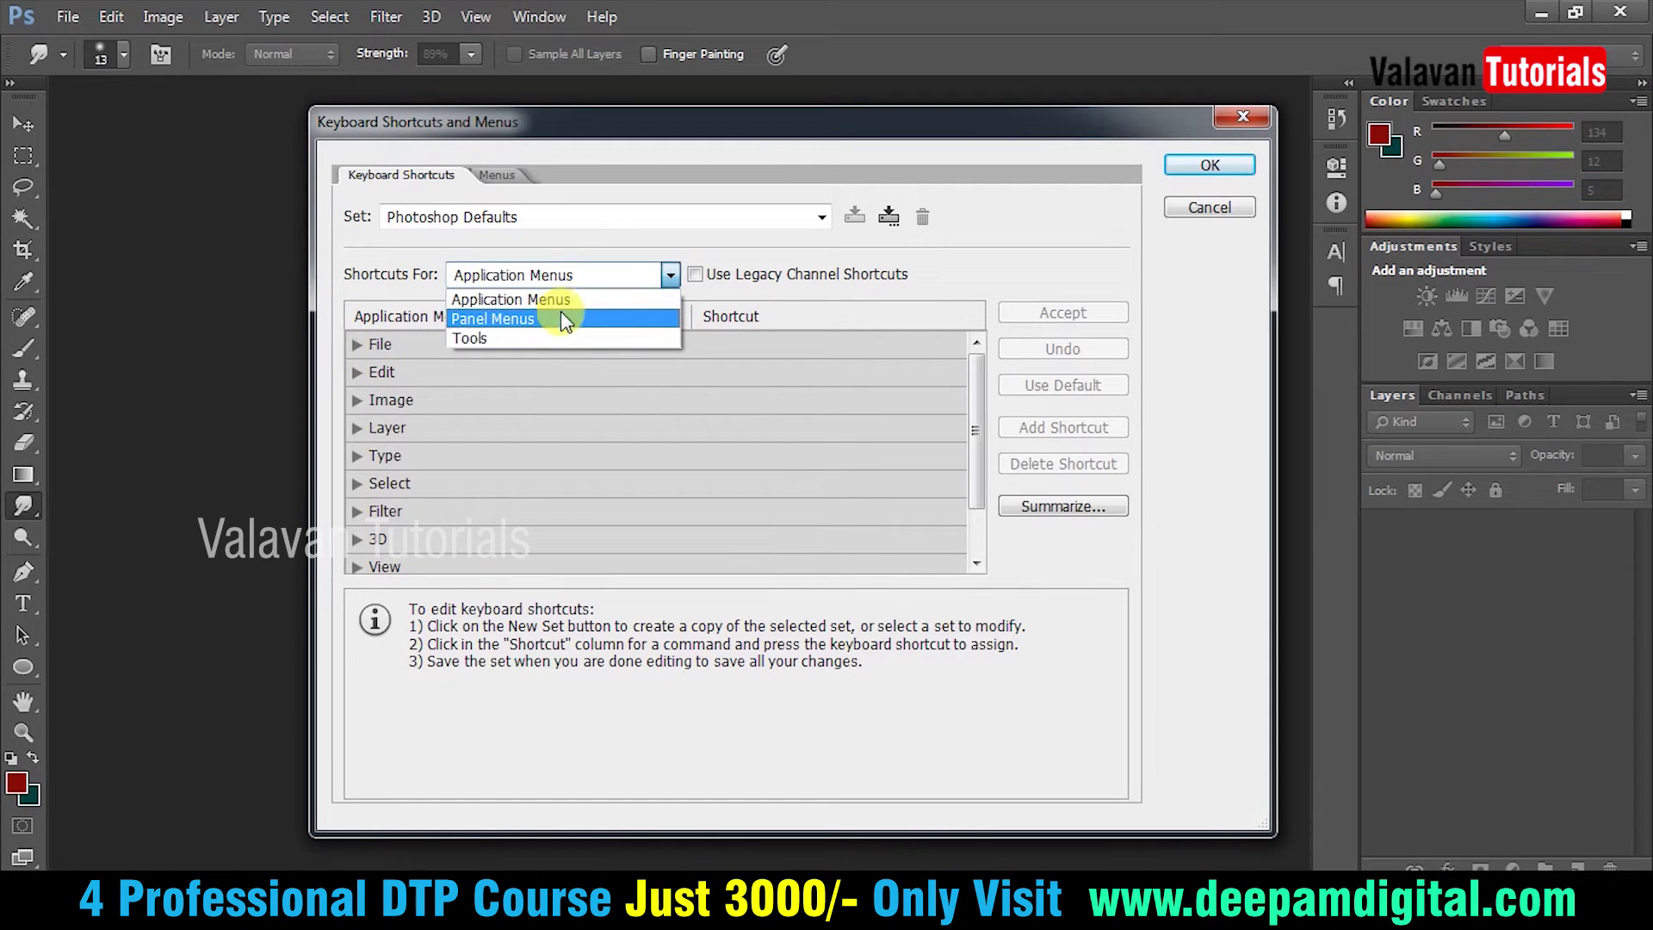
pyautogui.click(562, 320)
pyautogui.click(592, 274)
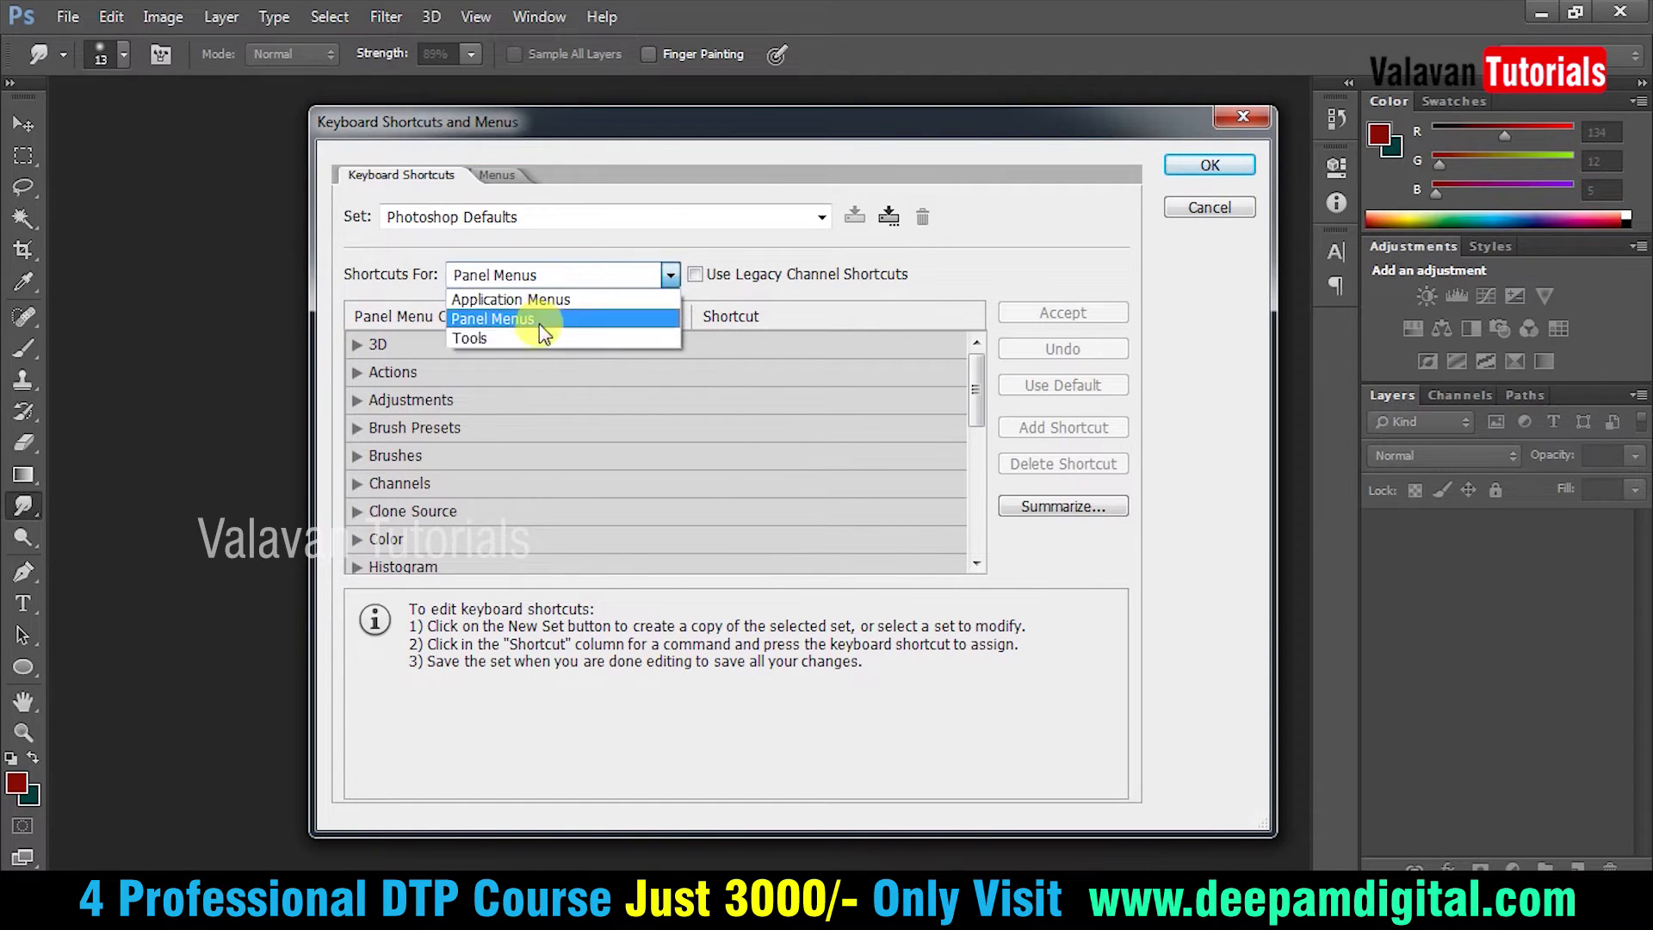
pyautogui.click(534, 338)
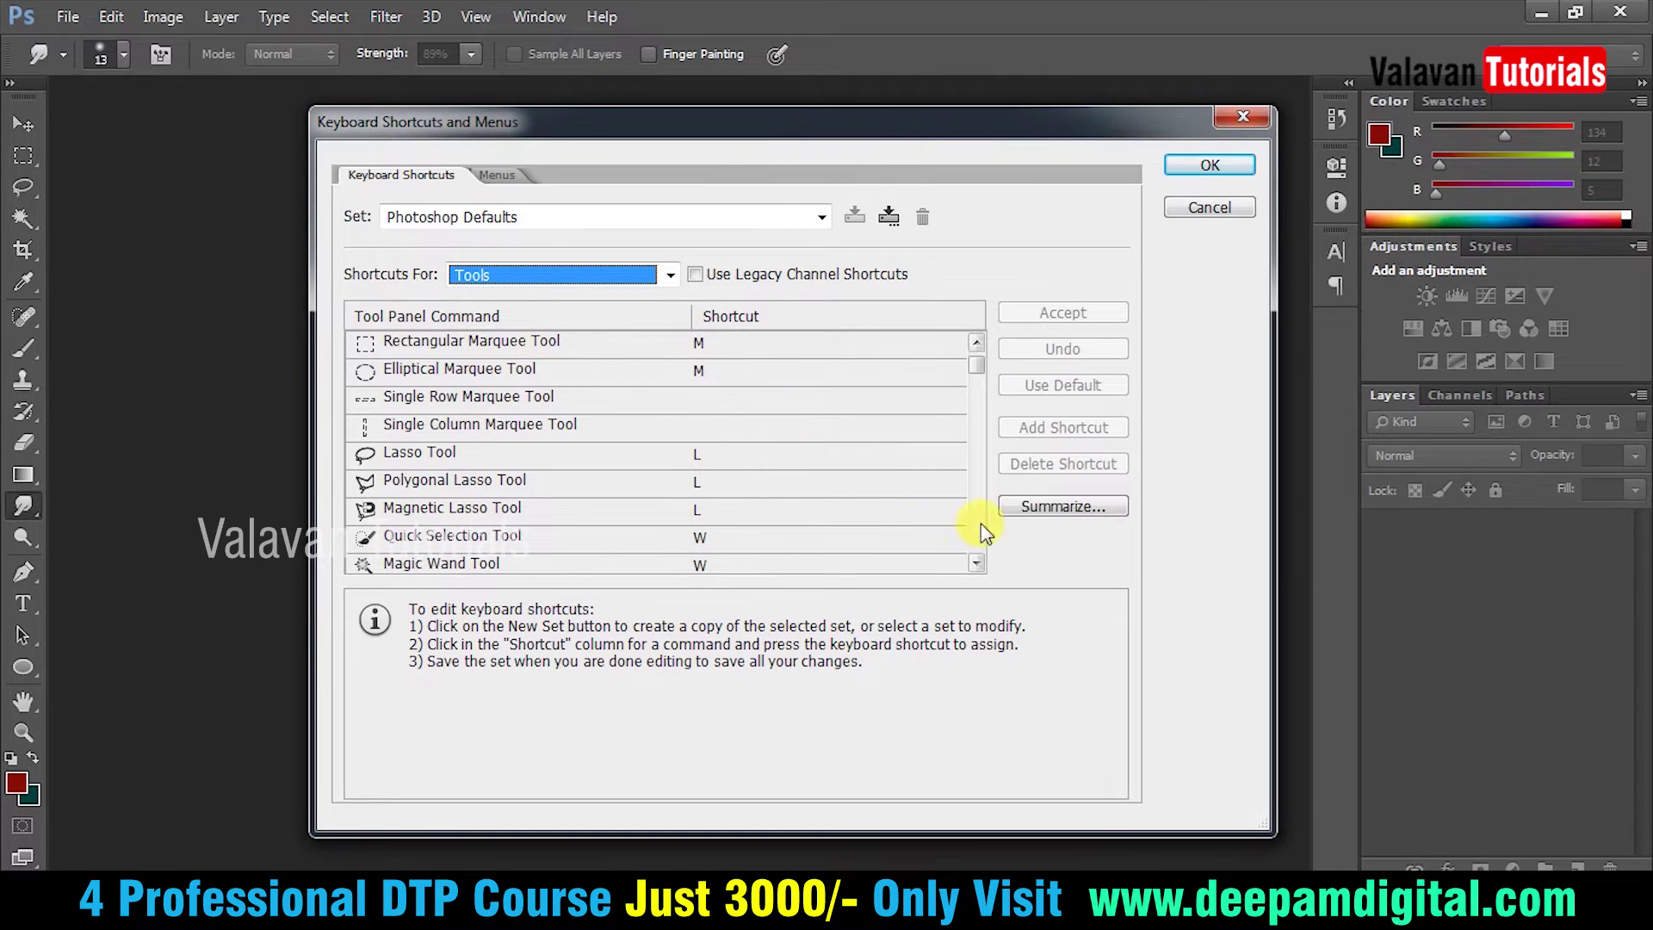
# Scroll the Tools shortcut list down to the Smudge Tool entry
pyautogui.click(976, 564)
pyautogui.click(976, 565)
pyautogui.click(975, 565)
pyautogui.click(976, 565)
pyautogui.click(975, 565)
pyautogui.click(976, 565)
pyautogui.click(976, 565)
pyautogui.click(976, 565)
pyautogui.click(975, 565)
pyautogui.click(975, 565)
pyautogui.click(975, 565)
pyautogui.scroll(-2, 465, 514)
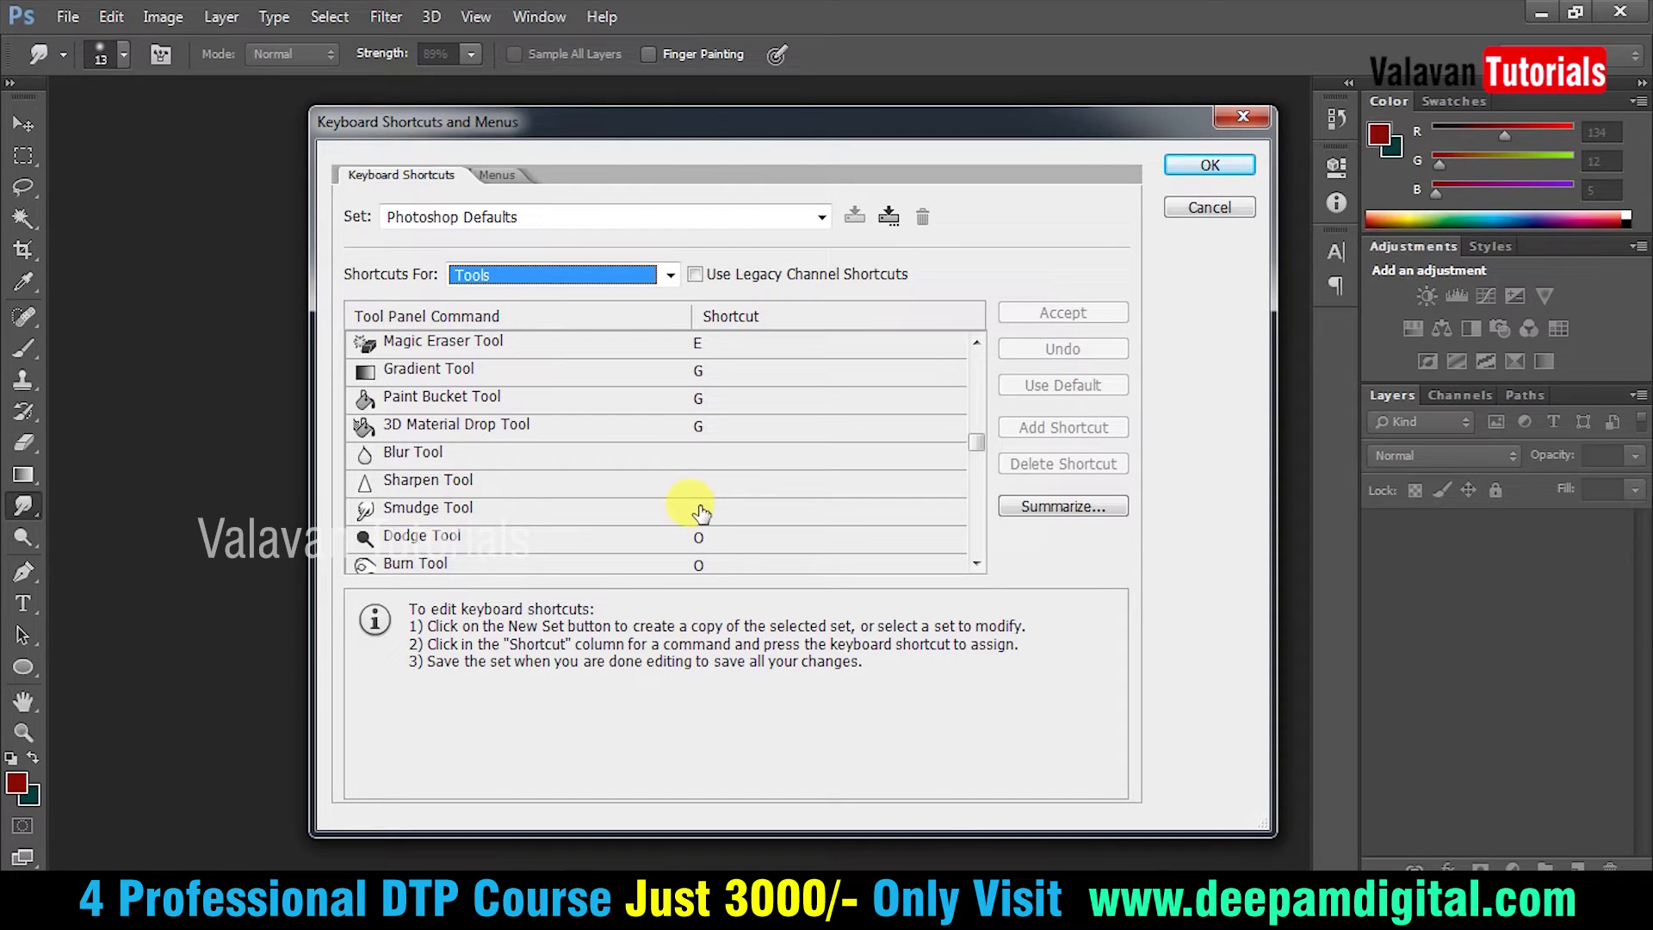
# Assign Y to the Smudge Tool, removing it from the History Brush tools
pyautogui.click(700, 513)
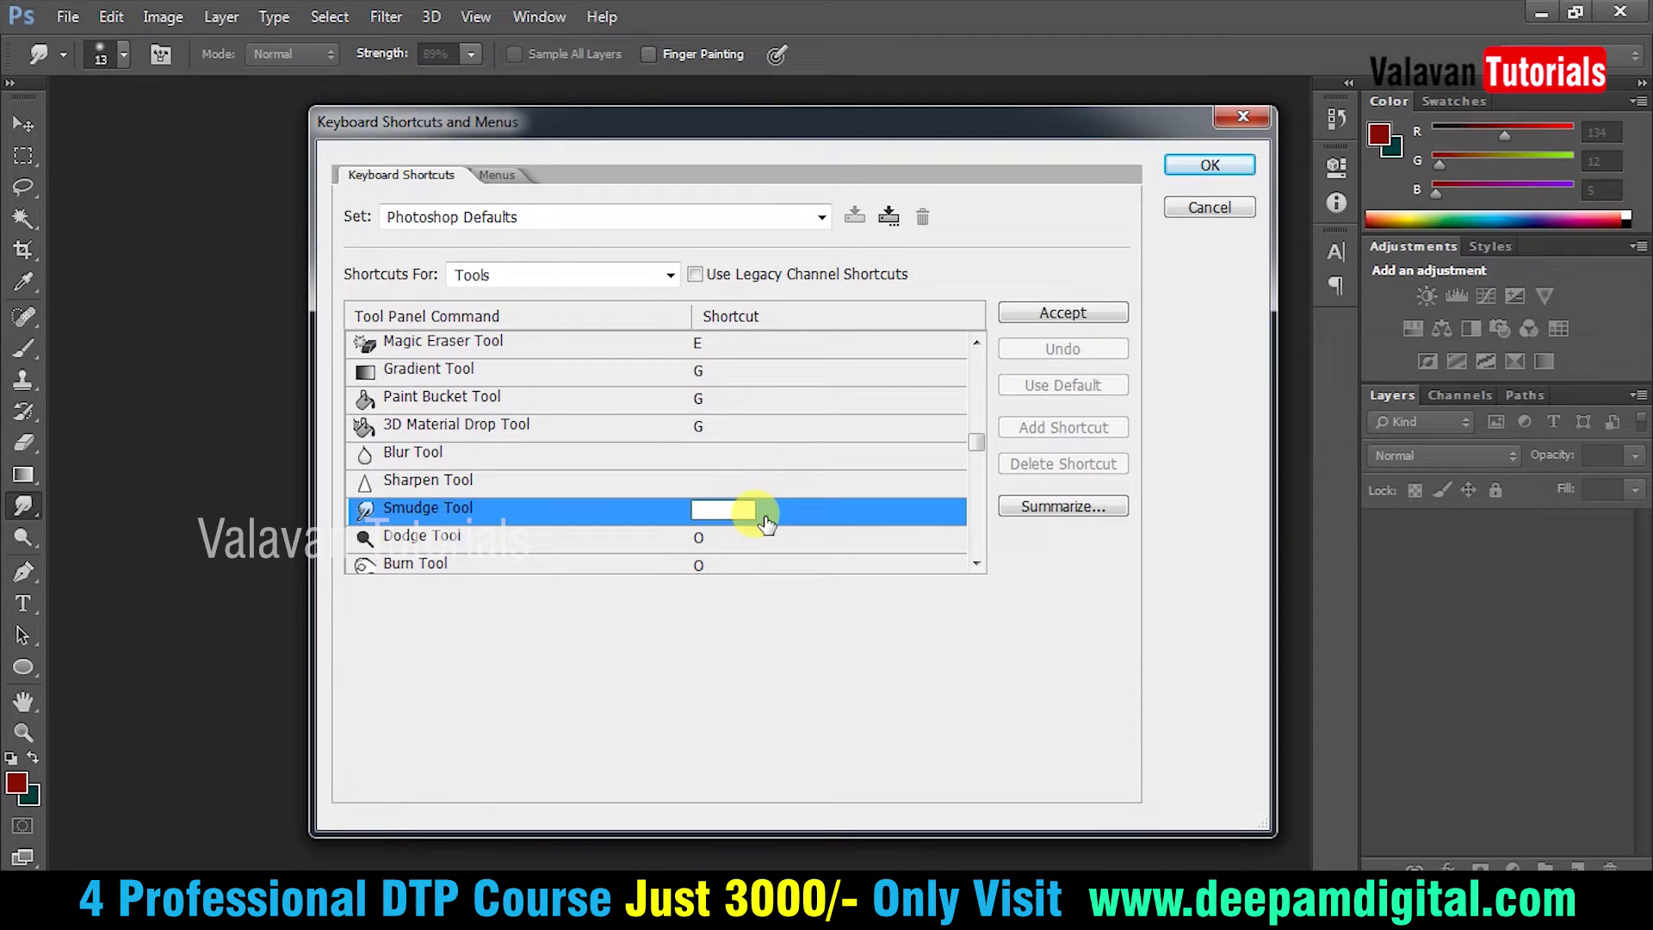
pyautogui.press('y')
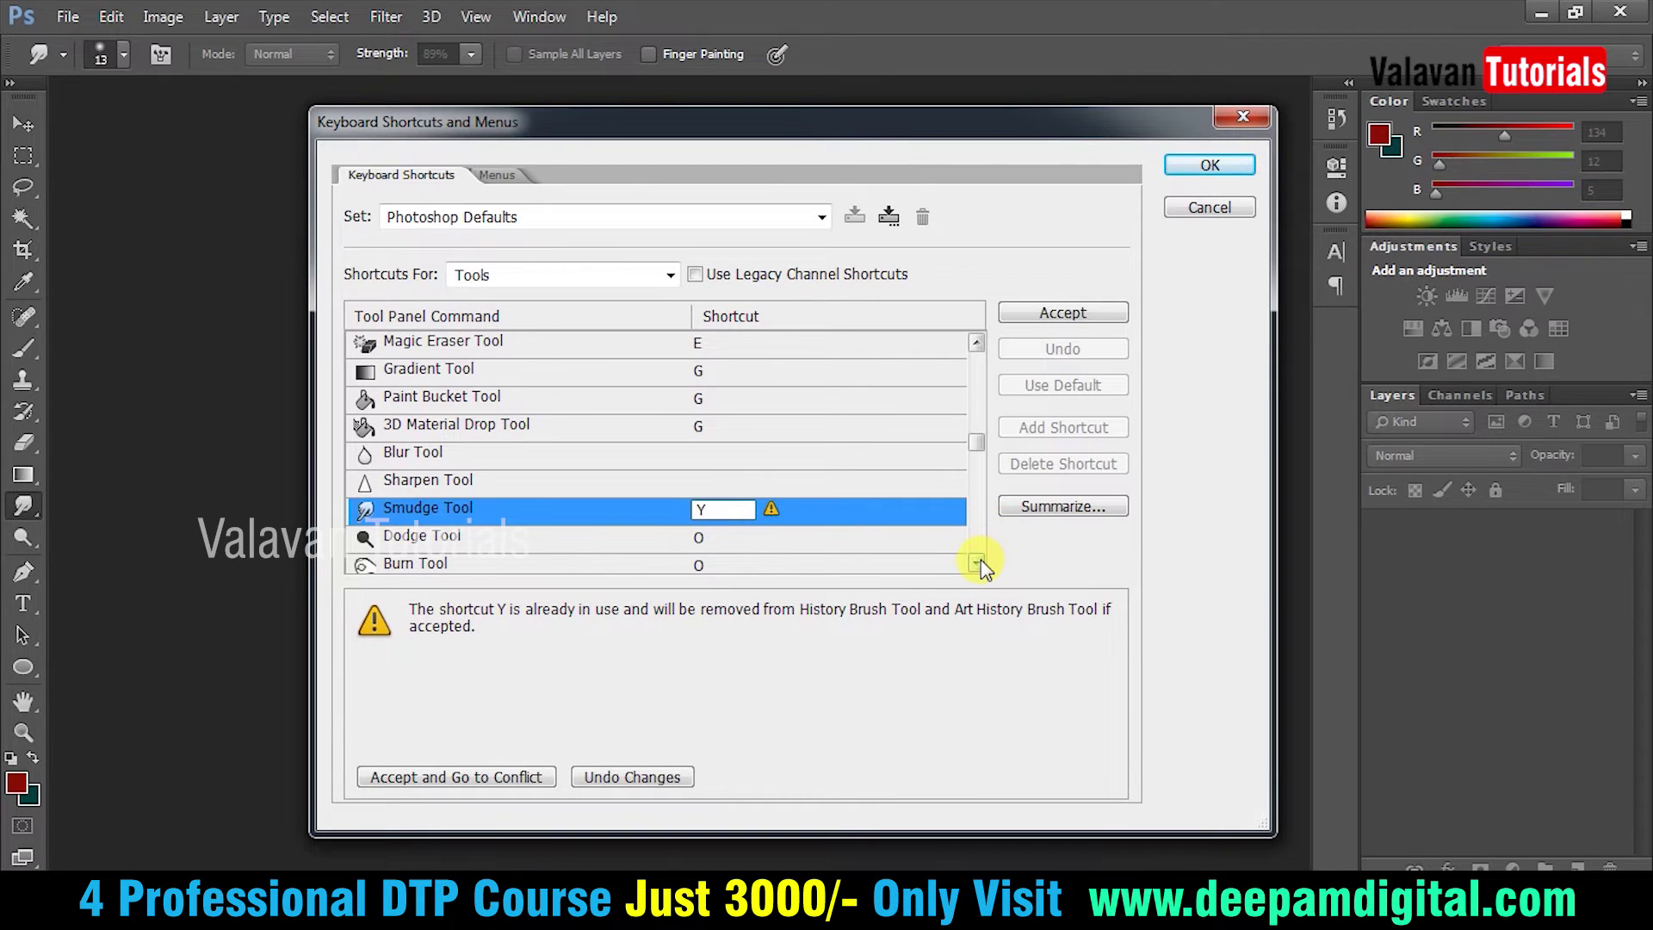
pyautogui.click(478, 778)
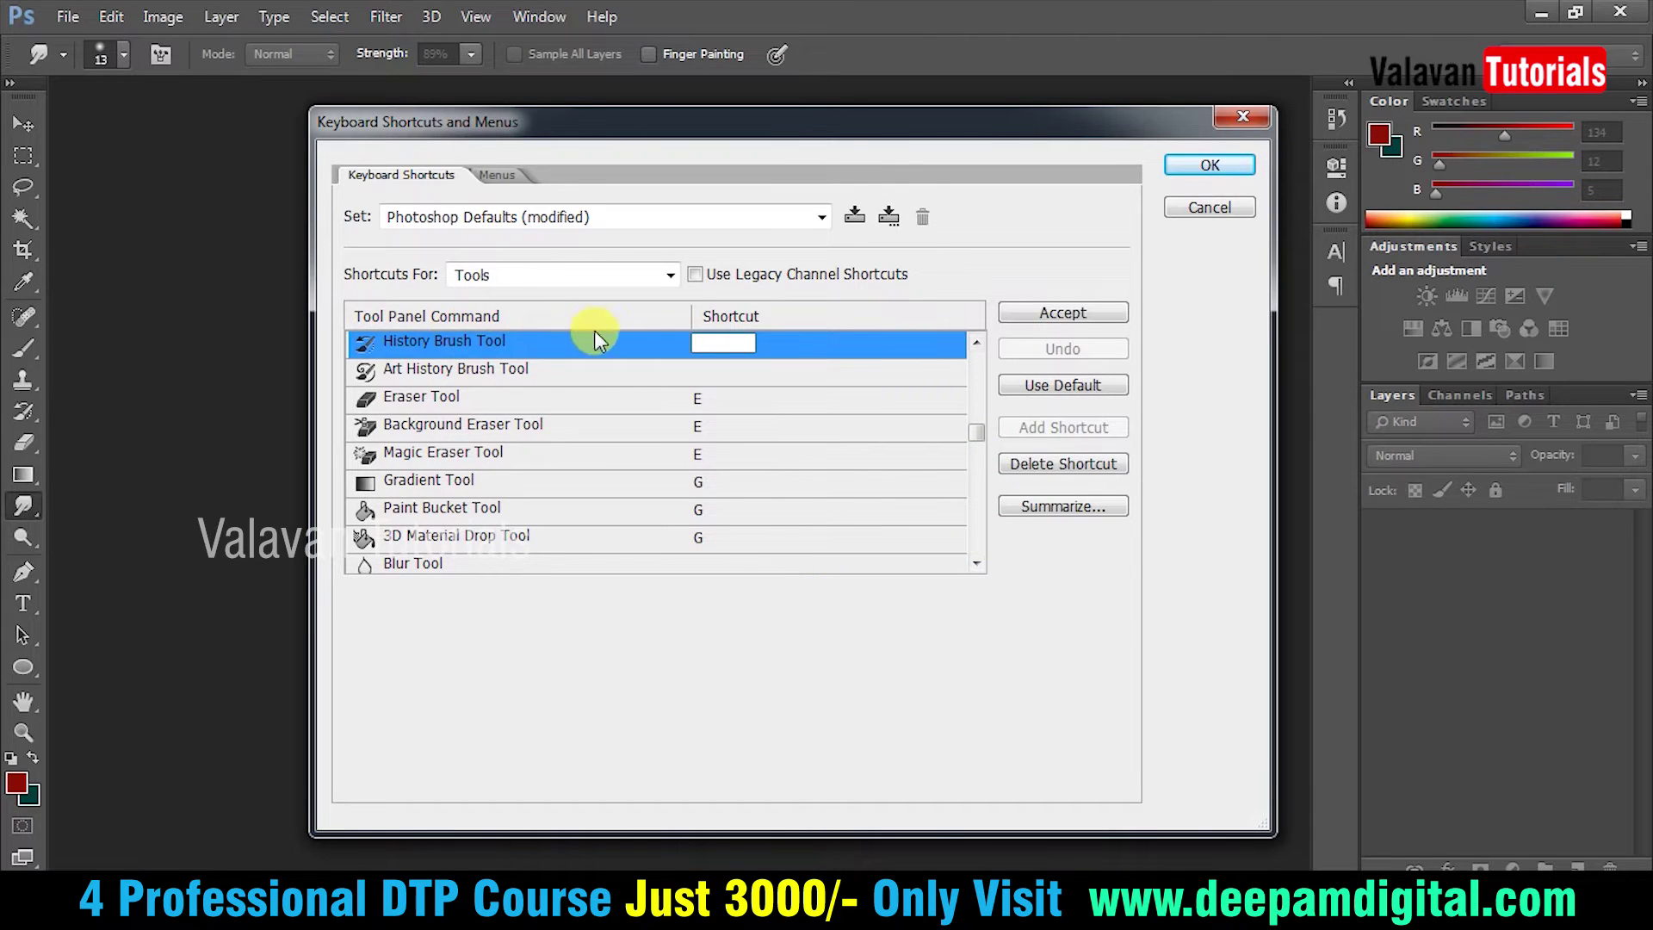
pyautogui.click(977, 431)
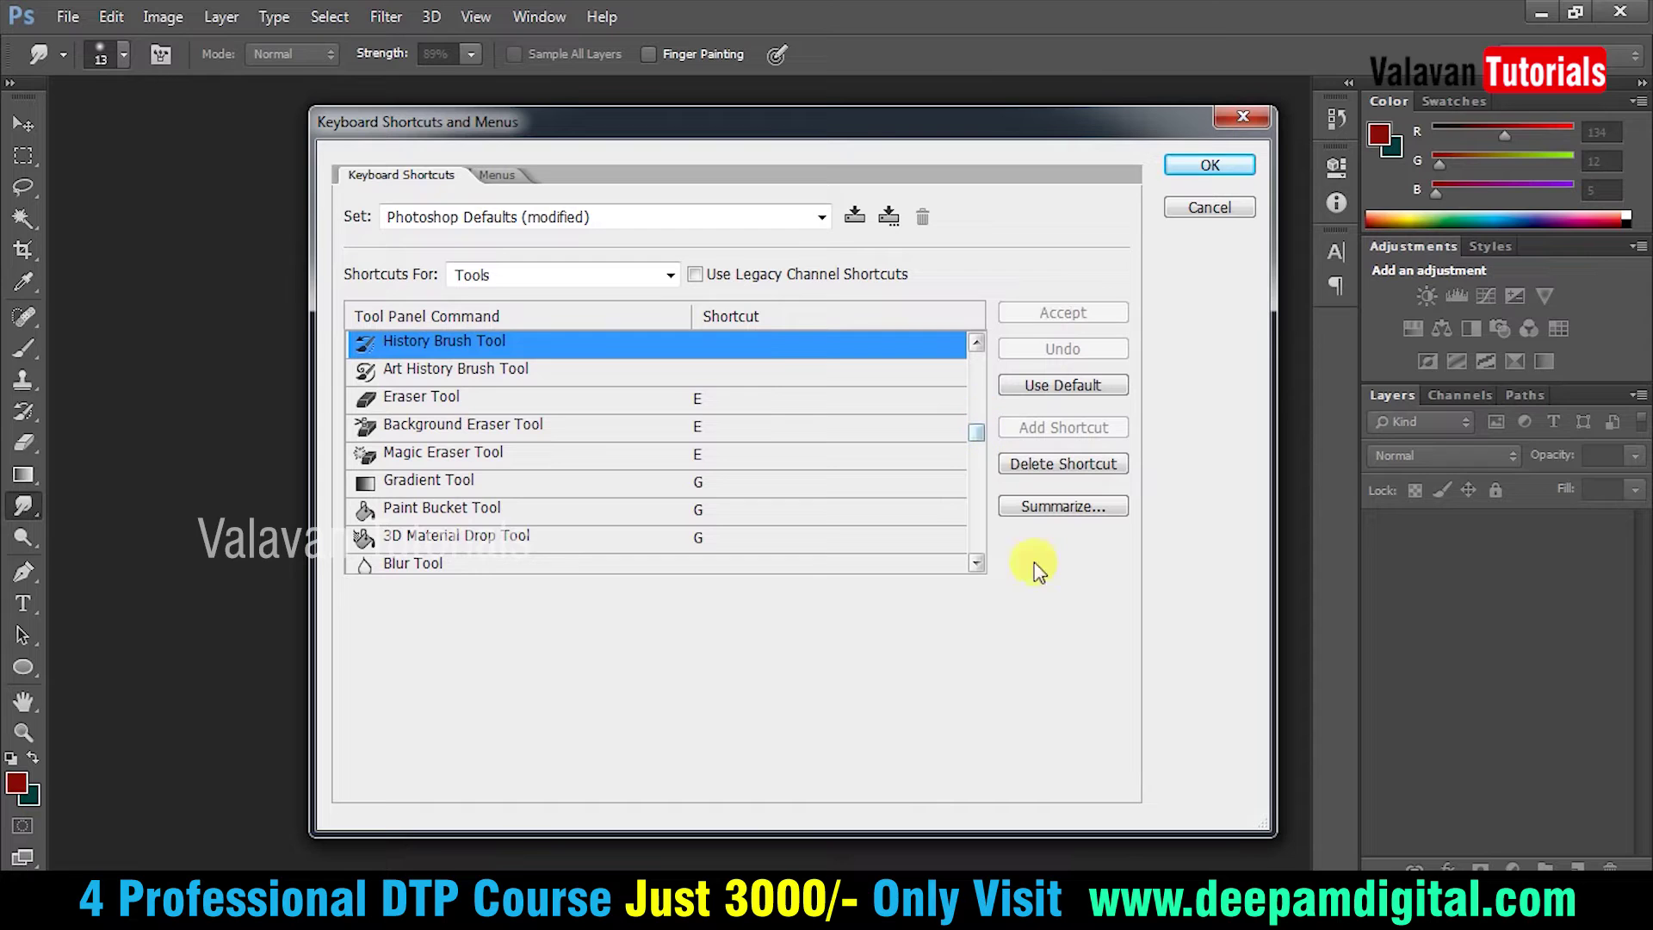
pyautogui.scroll(1, 716, 426)
pyautogui.scroll(1, 706, 435)
pyautogui.scroll(-1, 696, 469)
pyautogui.scroll(-1, 701, 491)
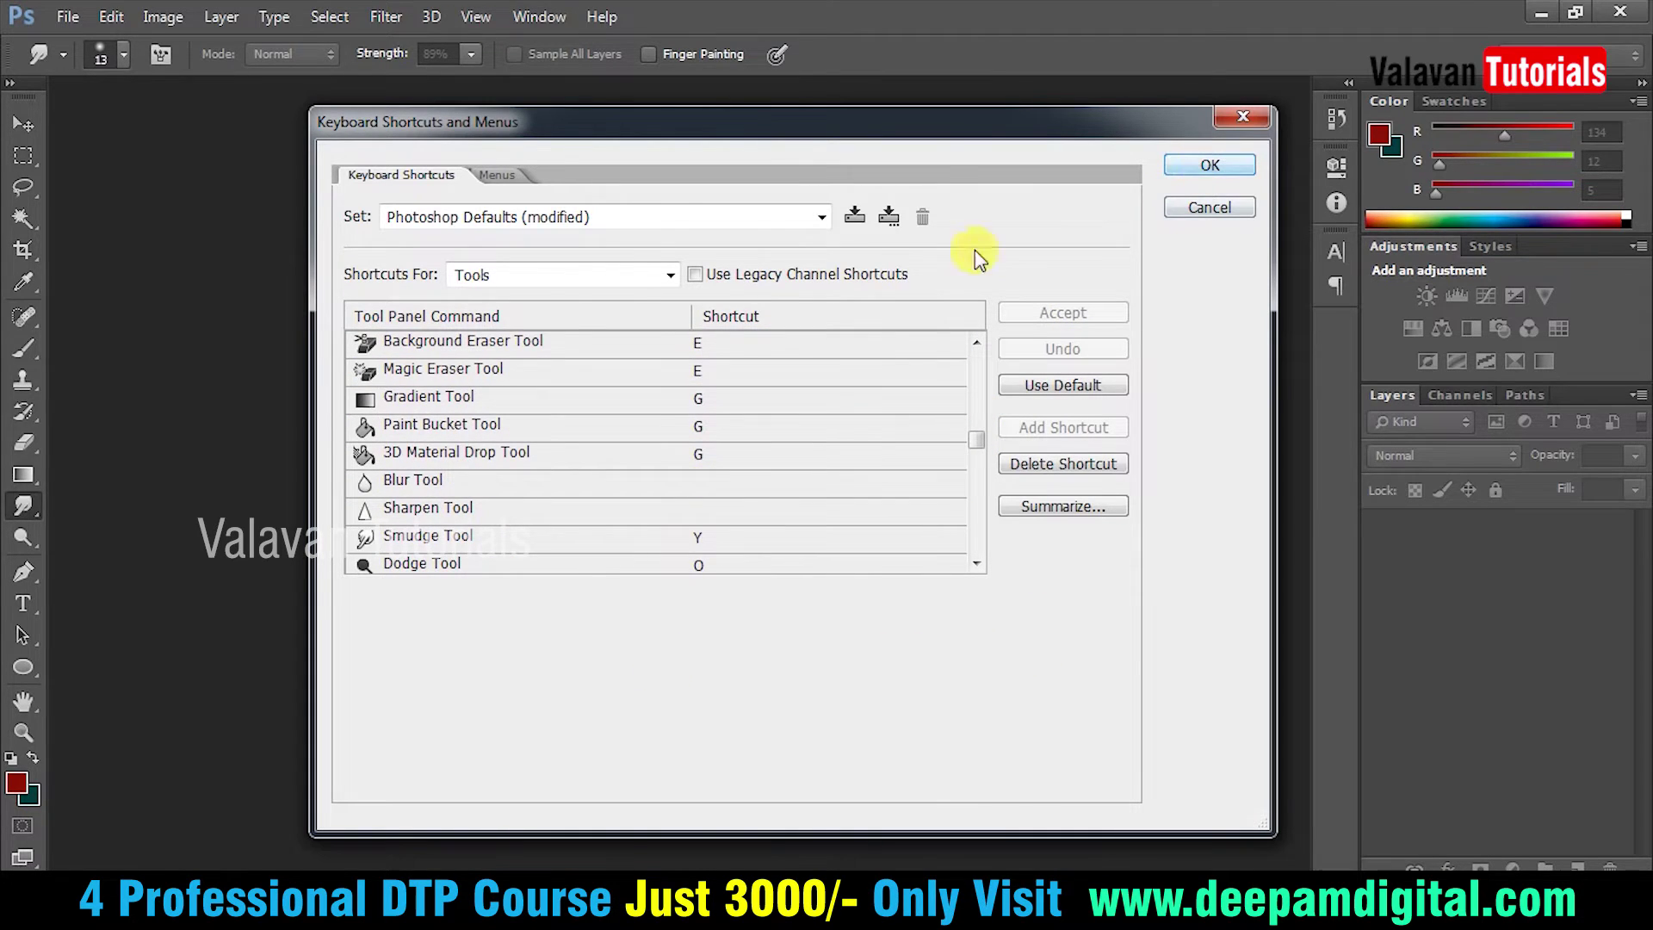
# Show Application Menus shortcuts and expand the Select menu commands
pyautogui.click(613, 276)
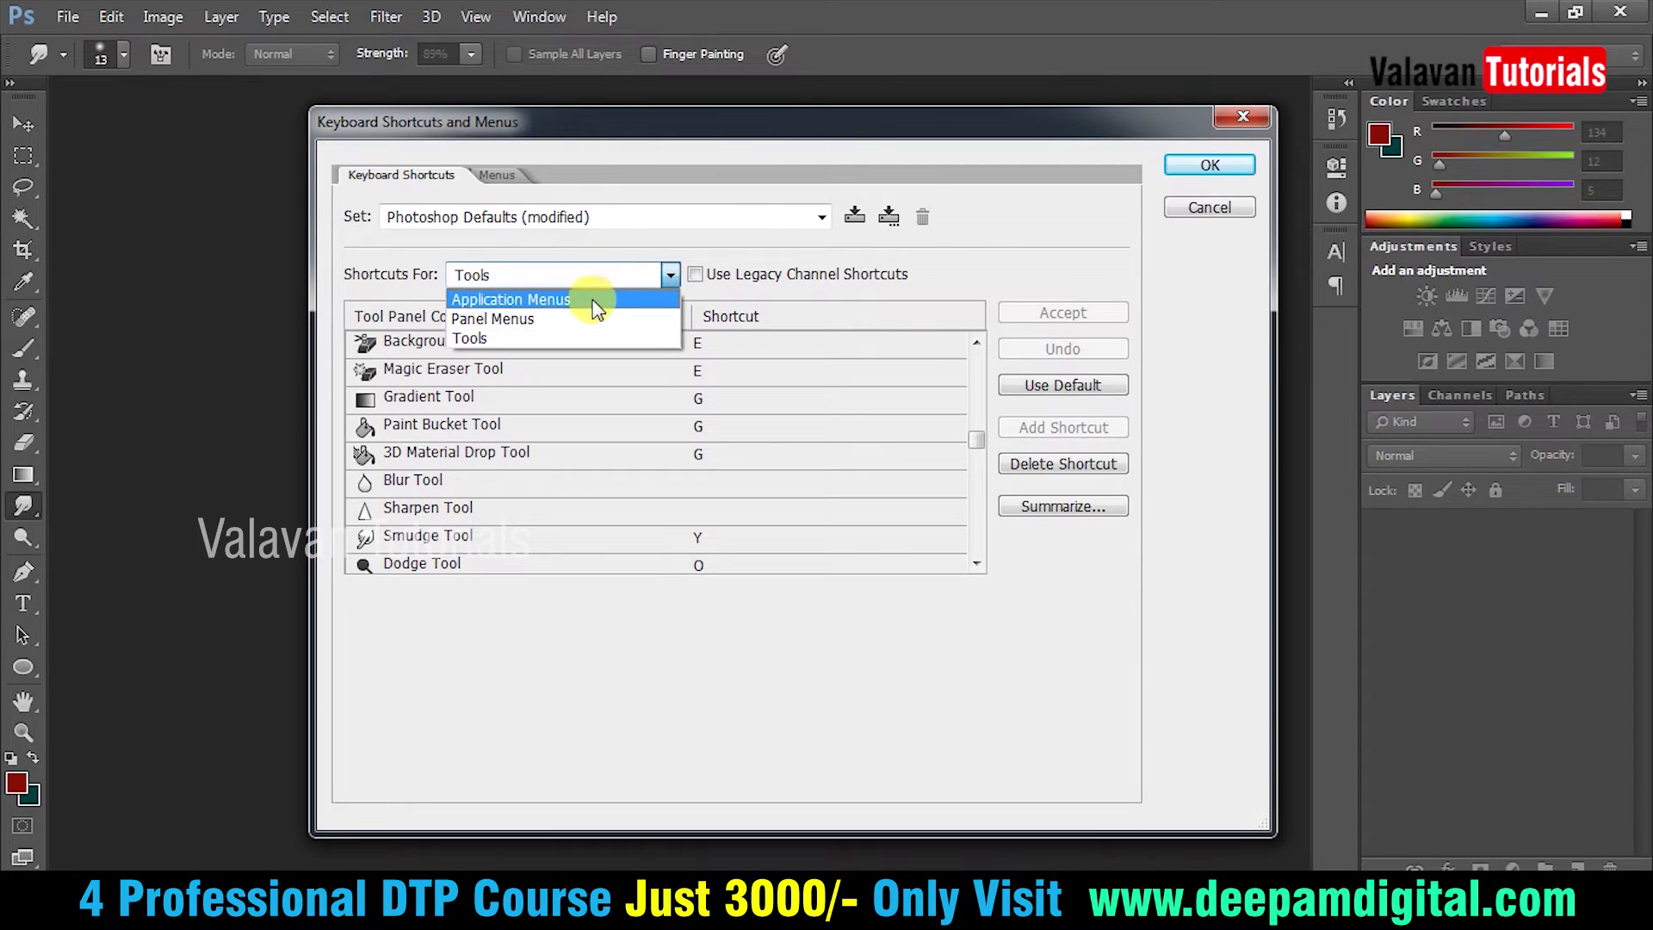
pyautogui.click(597, 298)
pyautogui.click(377, 372)
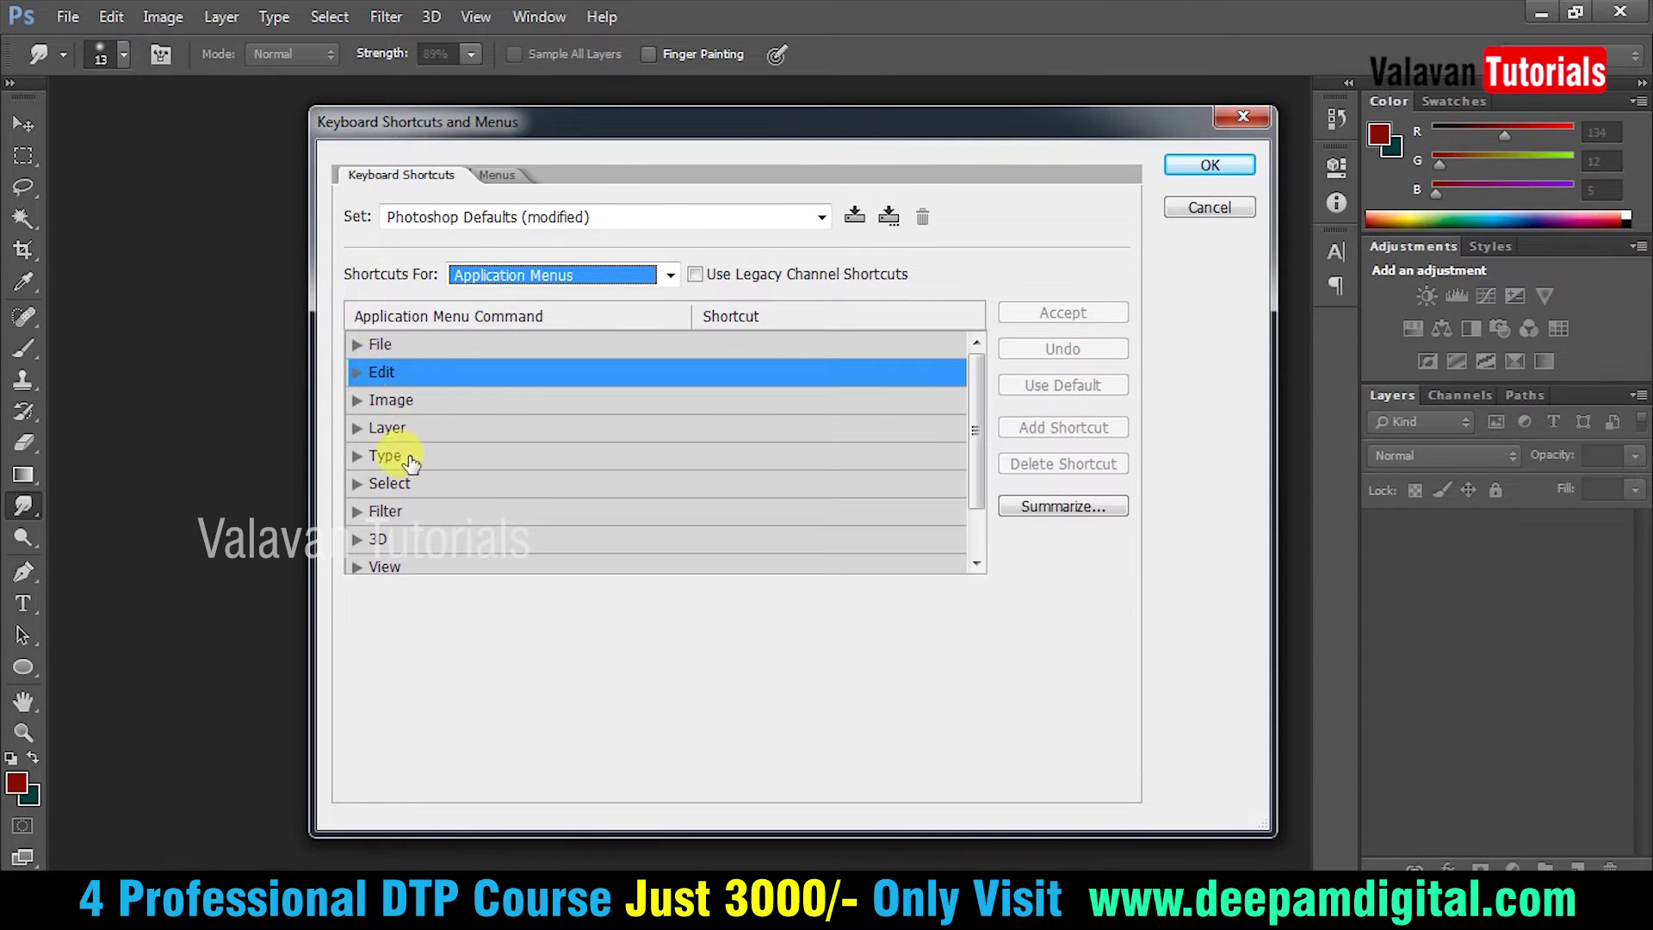
pyautogui.scroll(-1, 405, 469)
pyautogui.scroll(1, 383, 422)
pyautogui.click(388, 482)
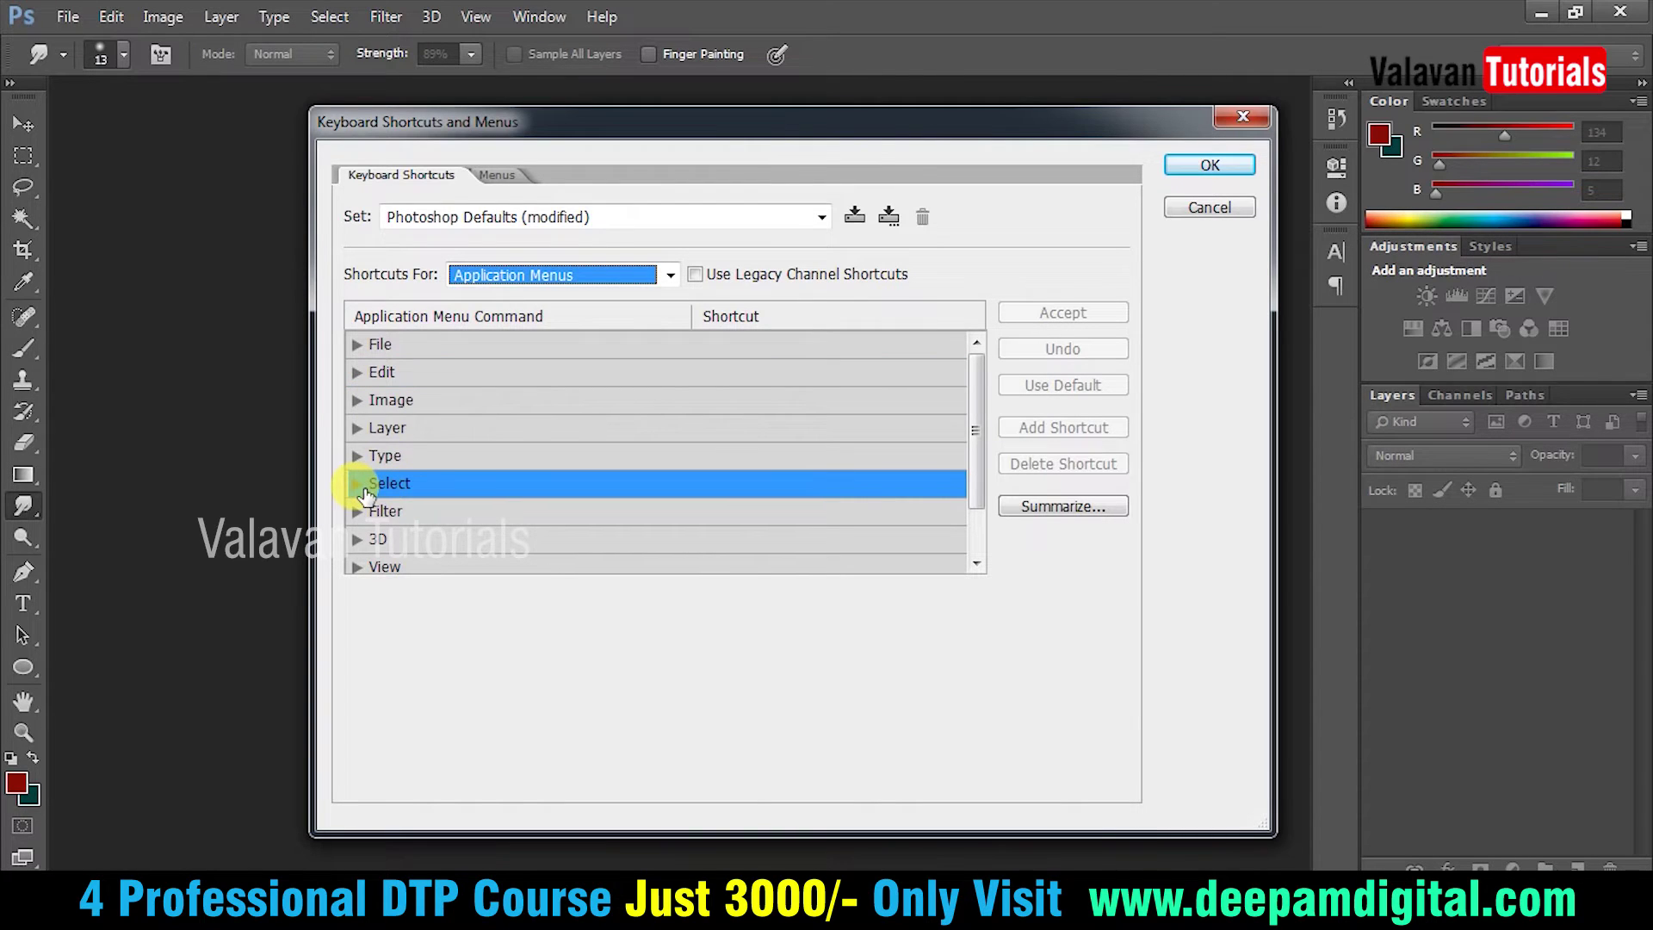
pyautogui.doubleClick(391, 480)
pyautogui.scroll(-1, 775, 551)
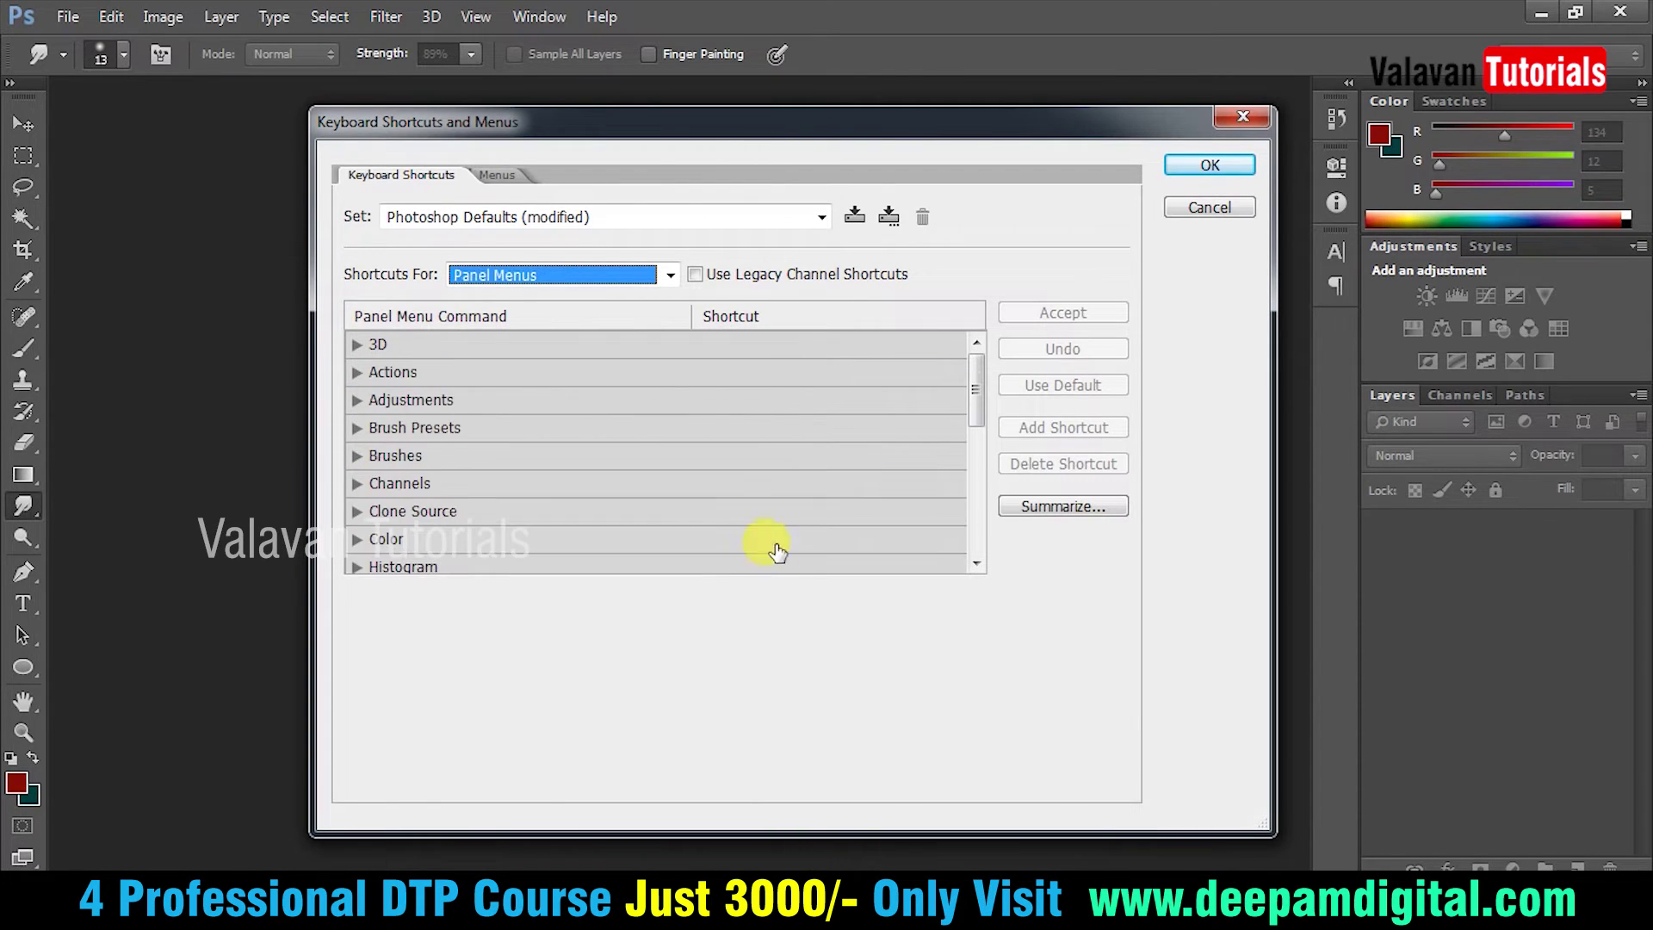
pyautogui.scroll(1, 697, 513)
pyautogui.scroll(-1, 715, 515)
pyautogui.scroll(1, 718, 514)
pyautogui.moveTo(976, 360); pyautogui.dragTo(996, 470)
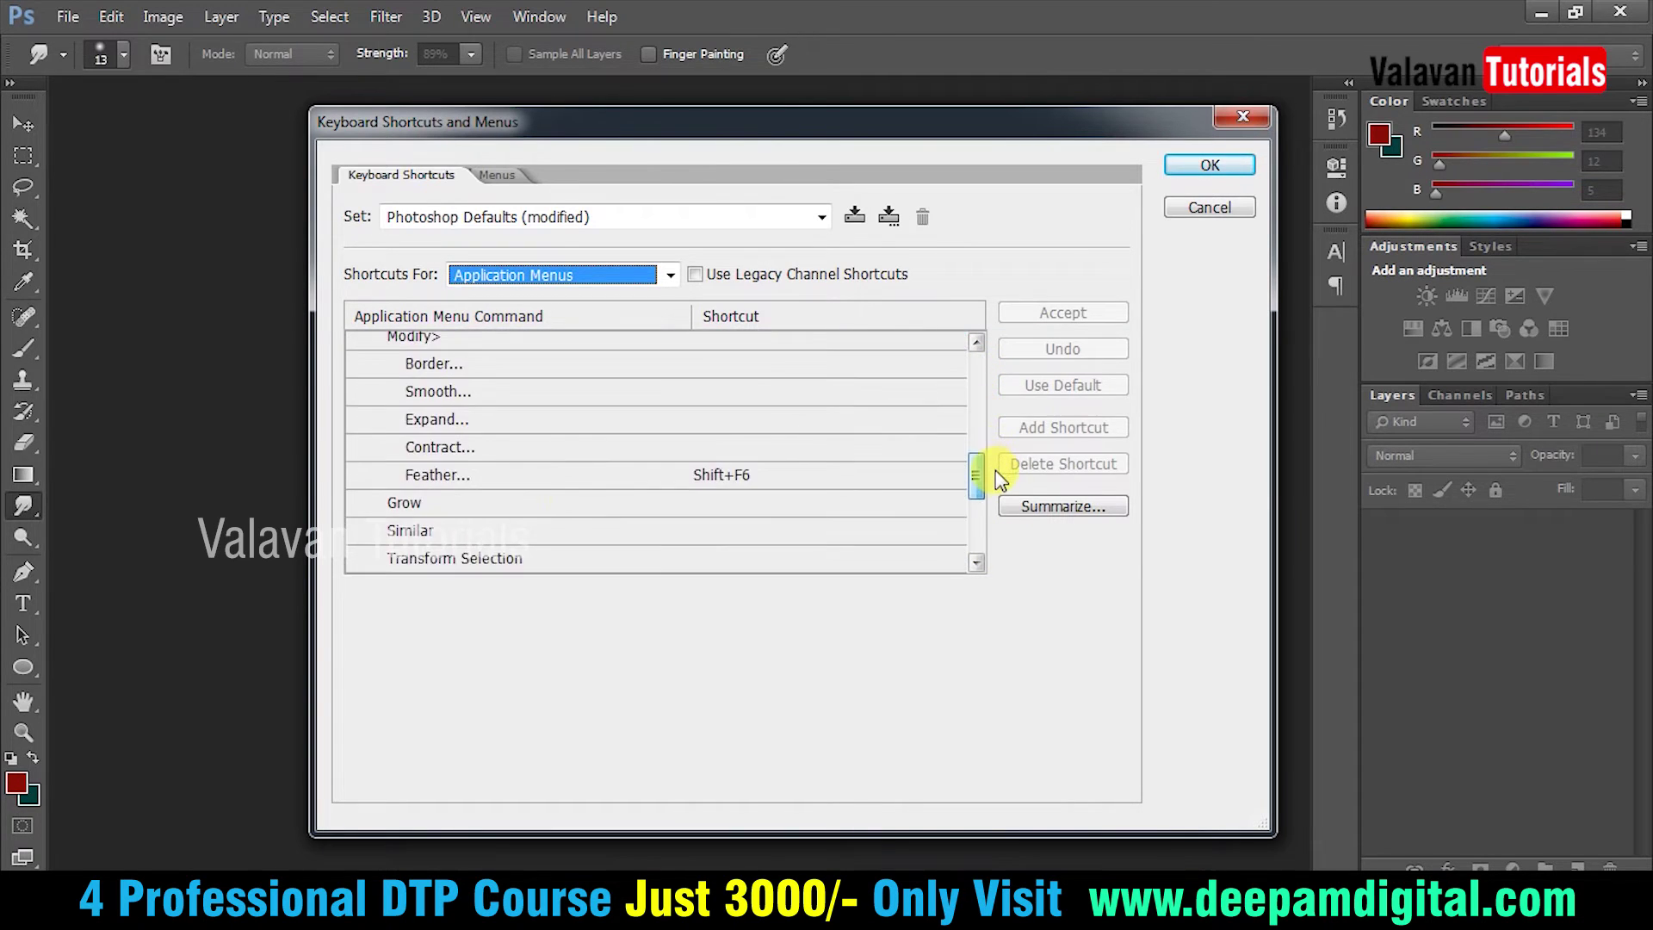
# Change Select > Modify > Feather's shortcut from Shift+F6 to Alt+Ctrl+D and apply
pyautogui.click(726, 476)
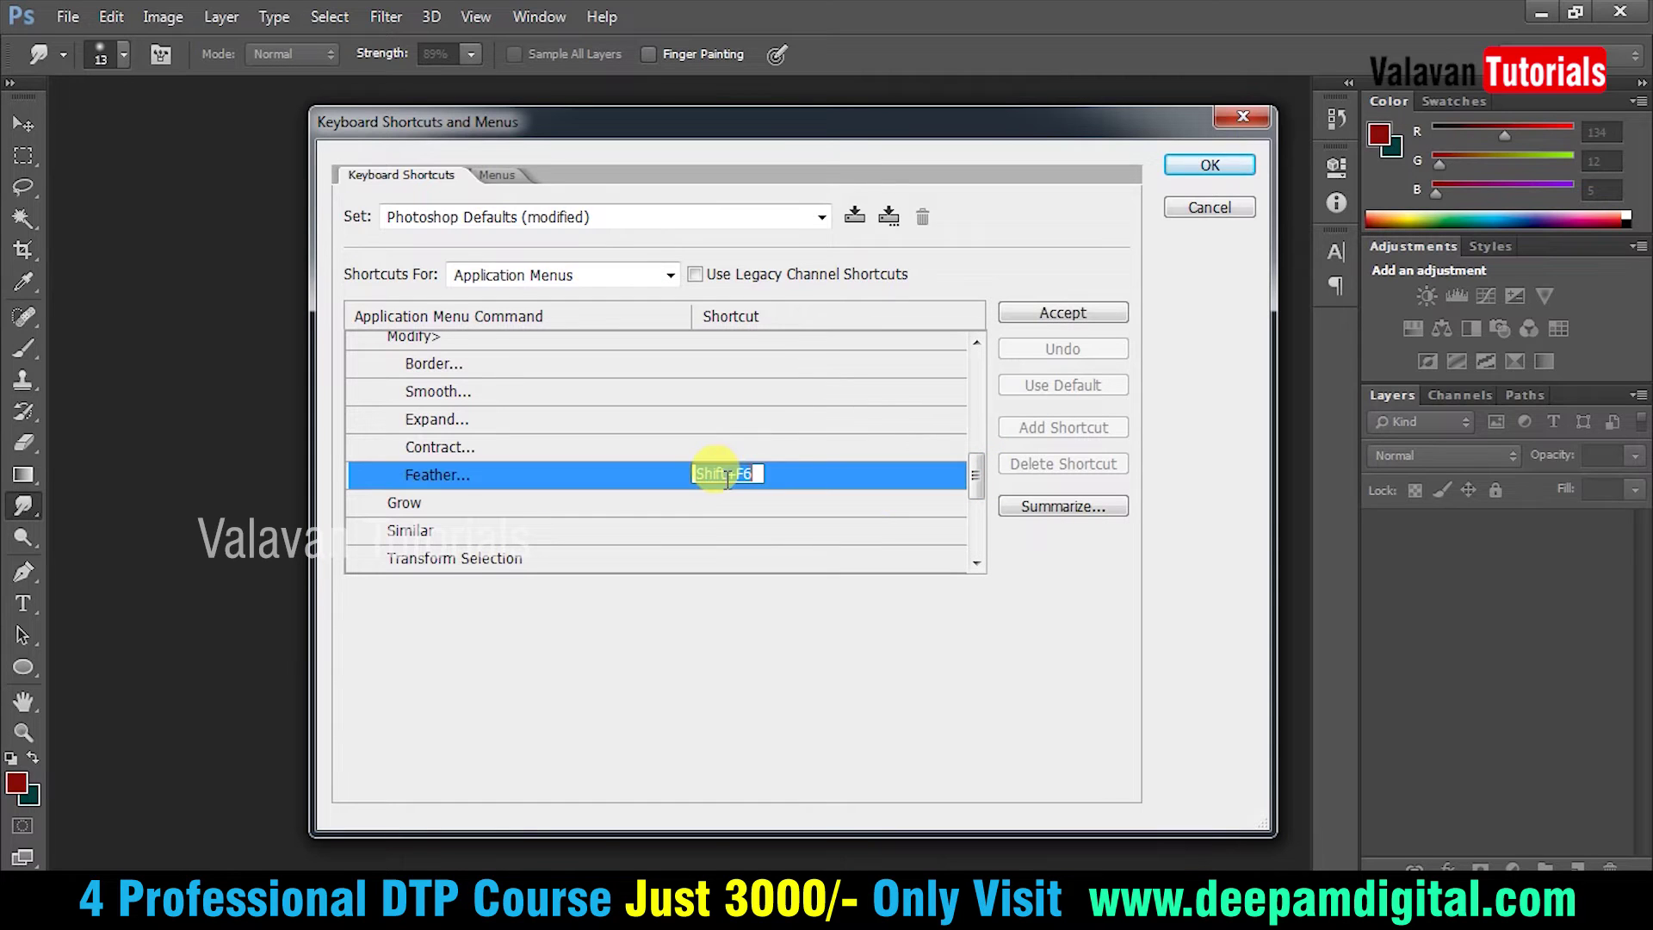
pyautogui.hotkey('alt', 'ctrl', 'd')
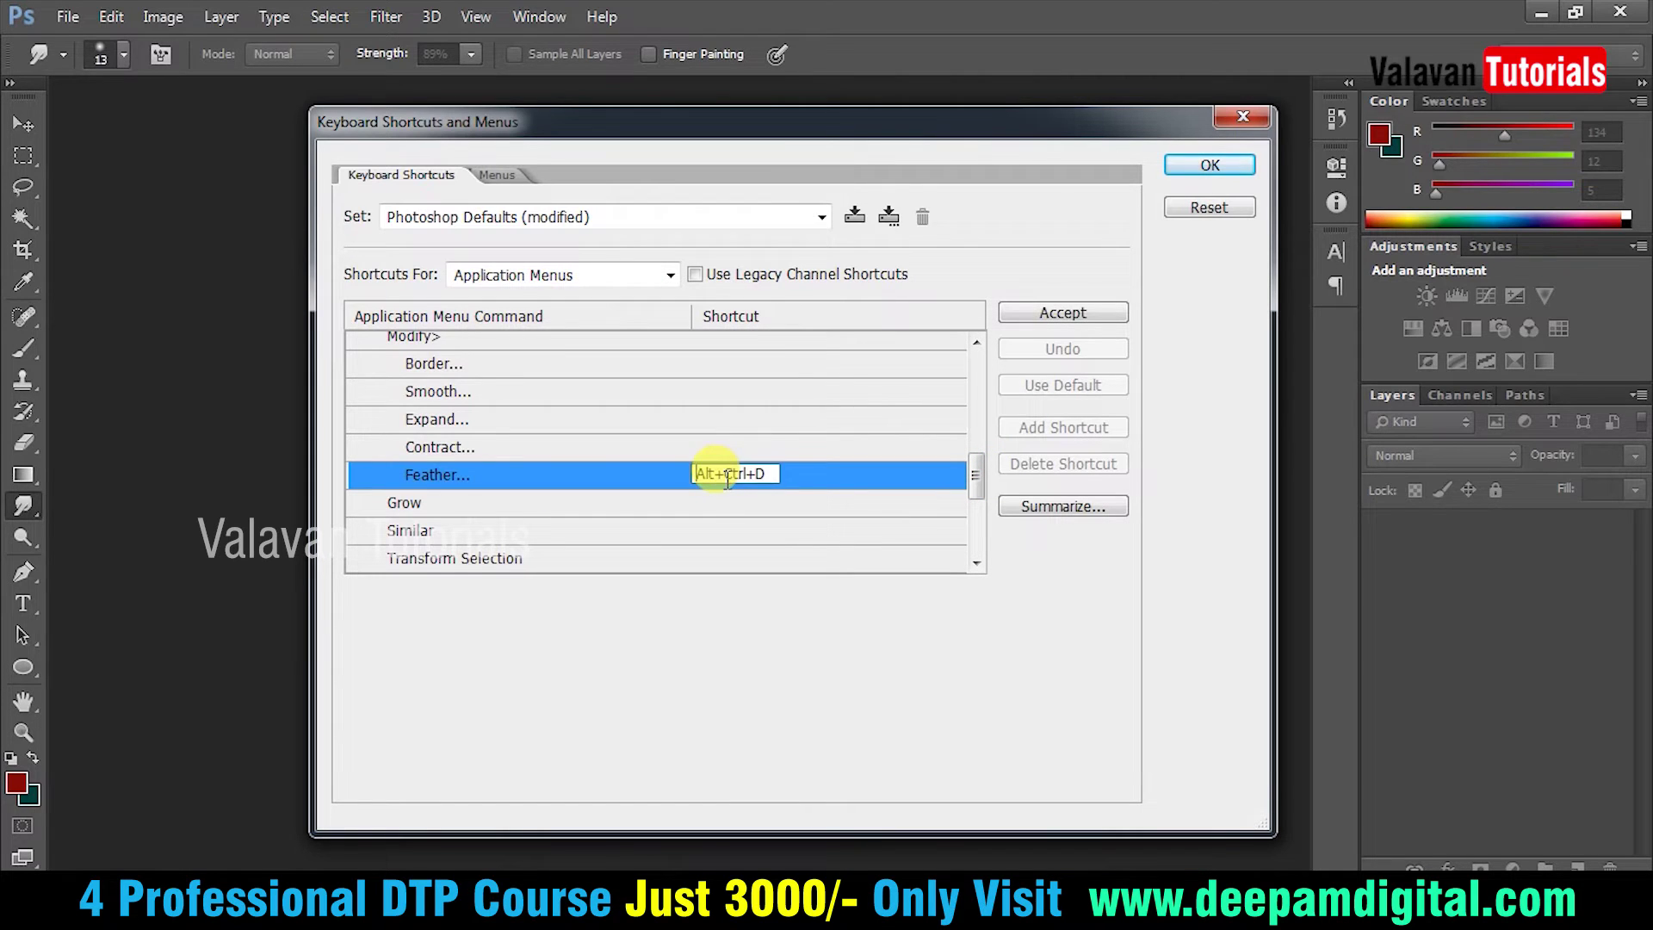
pyautogui.click(1080, 317)
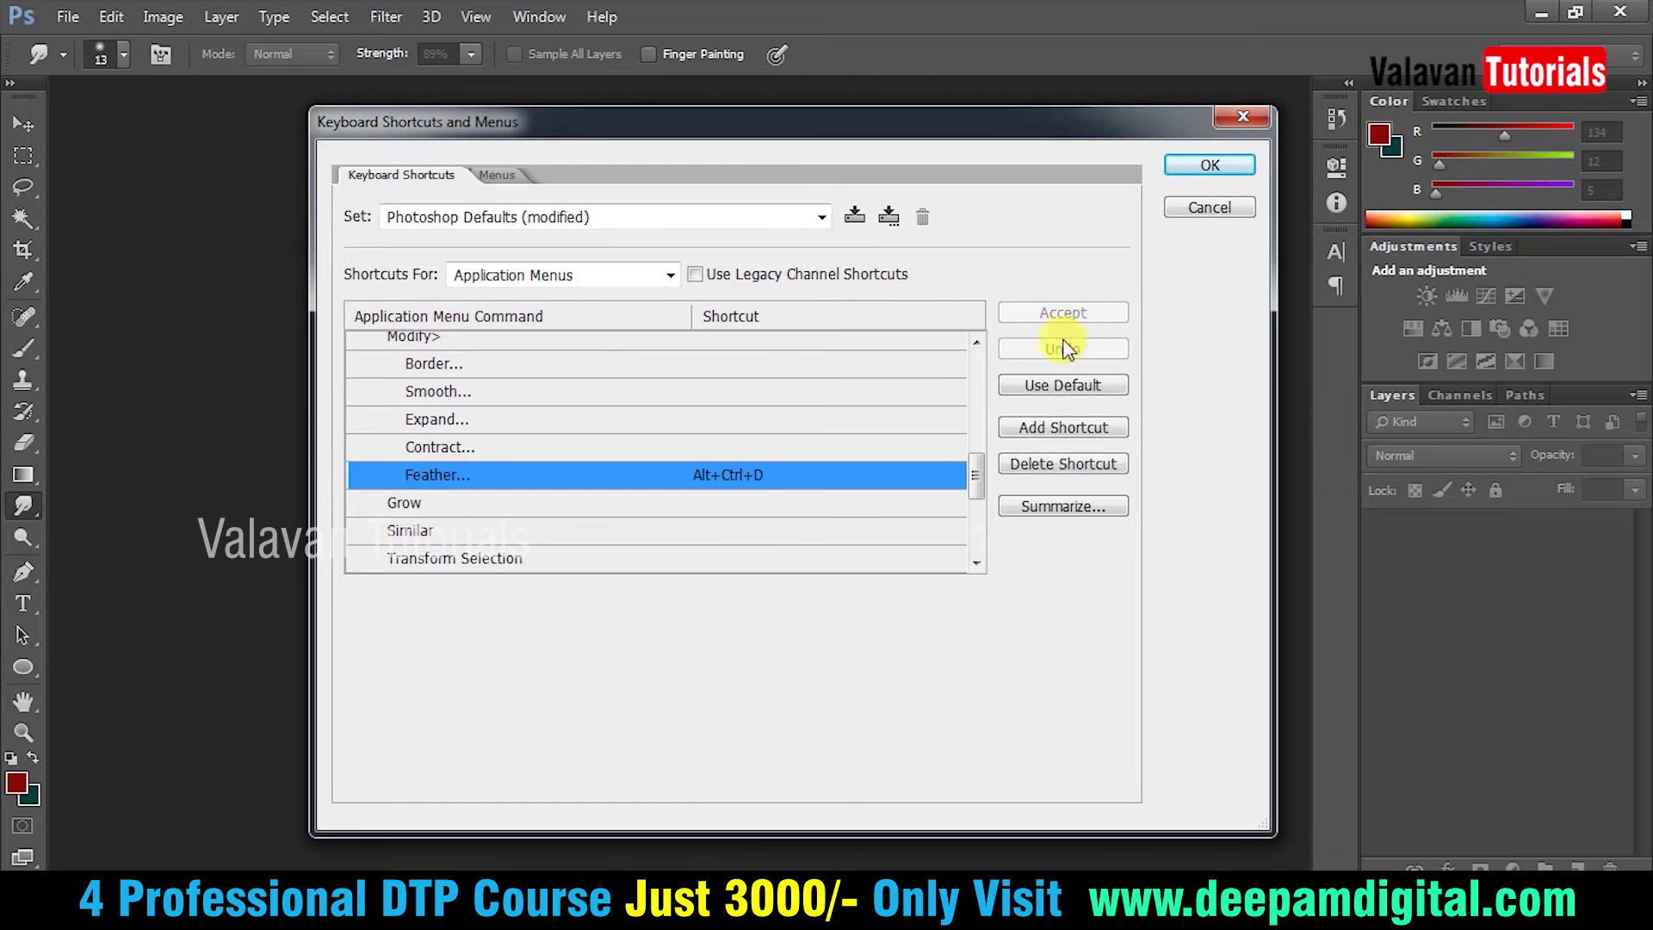
pyautogui.click(1233, 167)
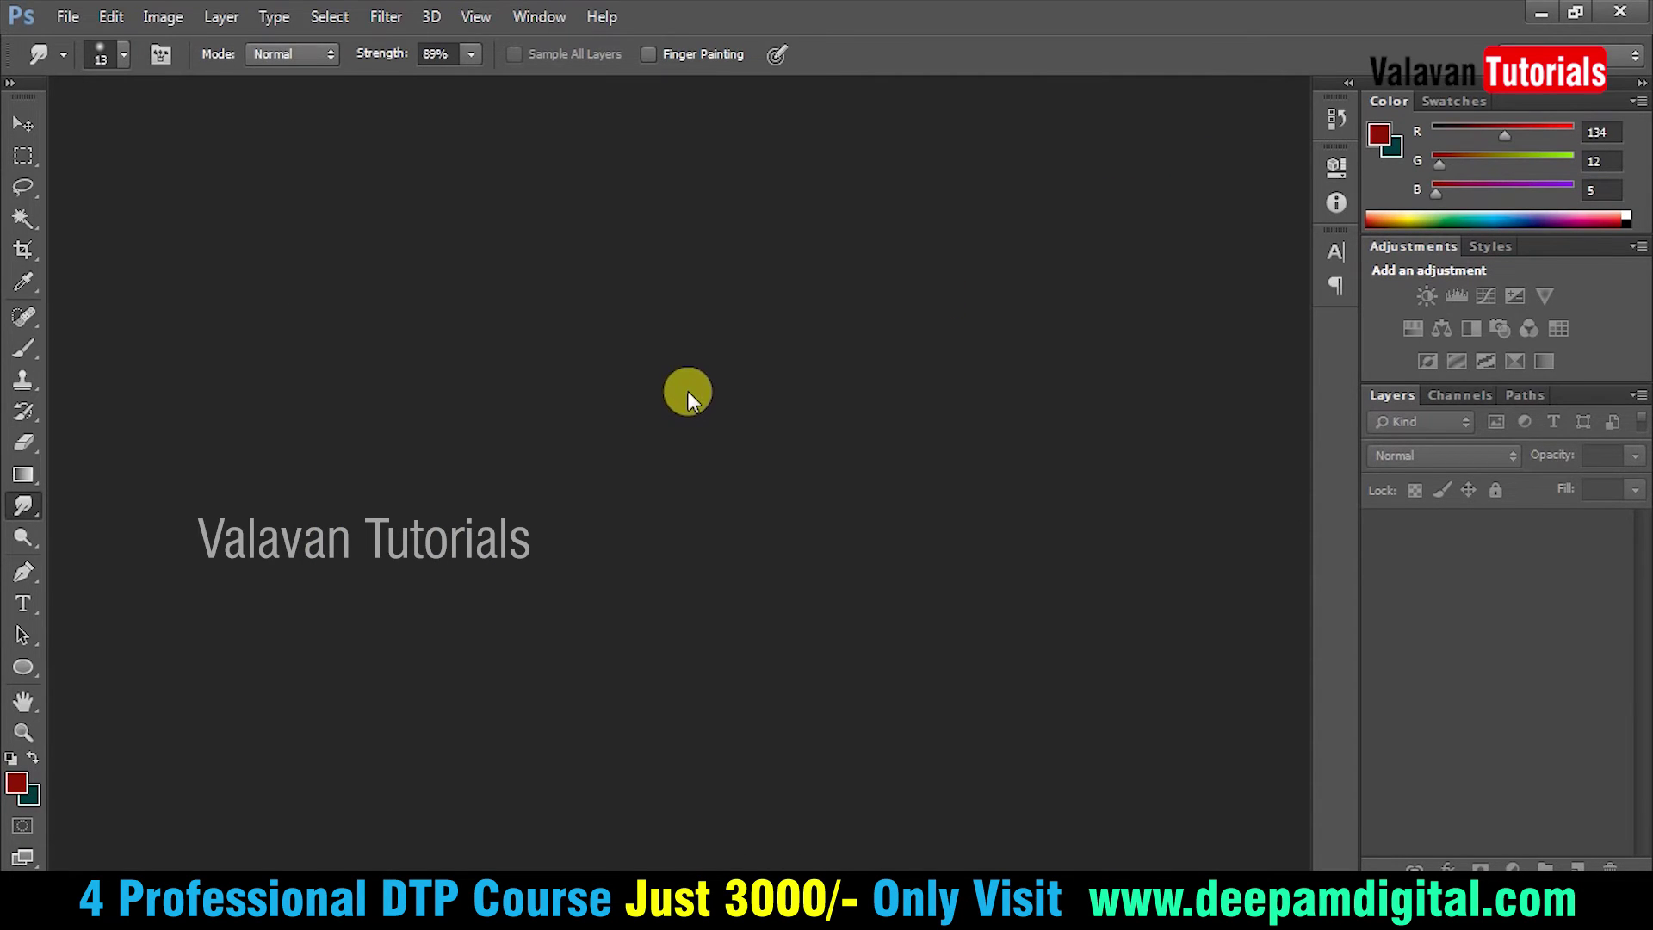
# Open the portrait image from Downloads and zoom in on the face
pyautogui.hotkey('ctrl', 'o')
pyautogui.click(288, 167)
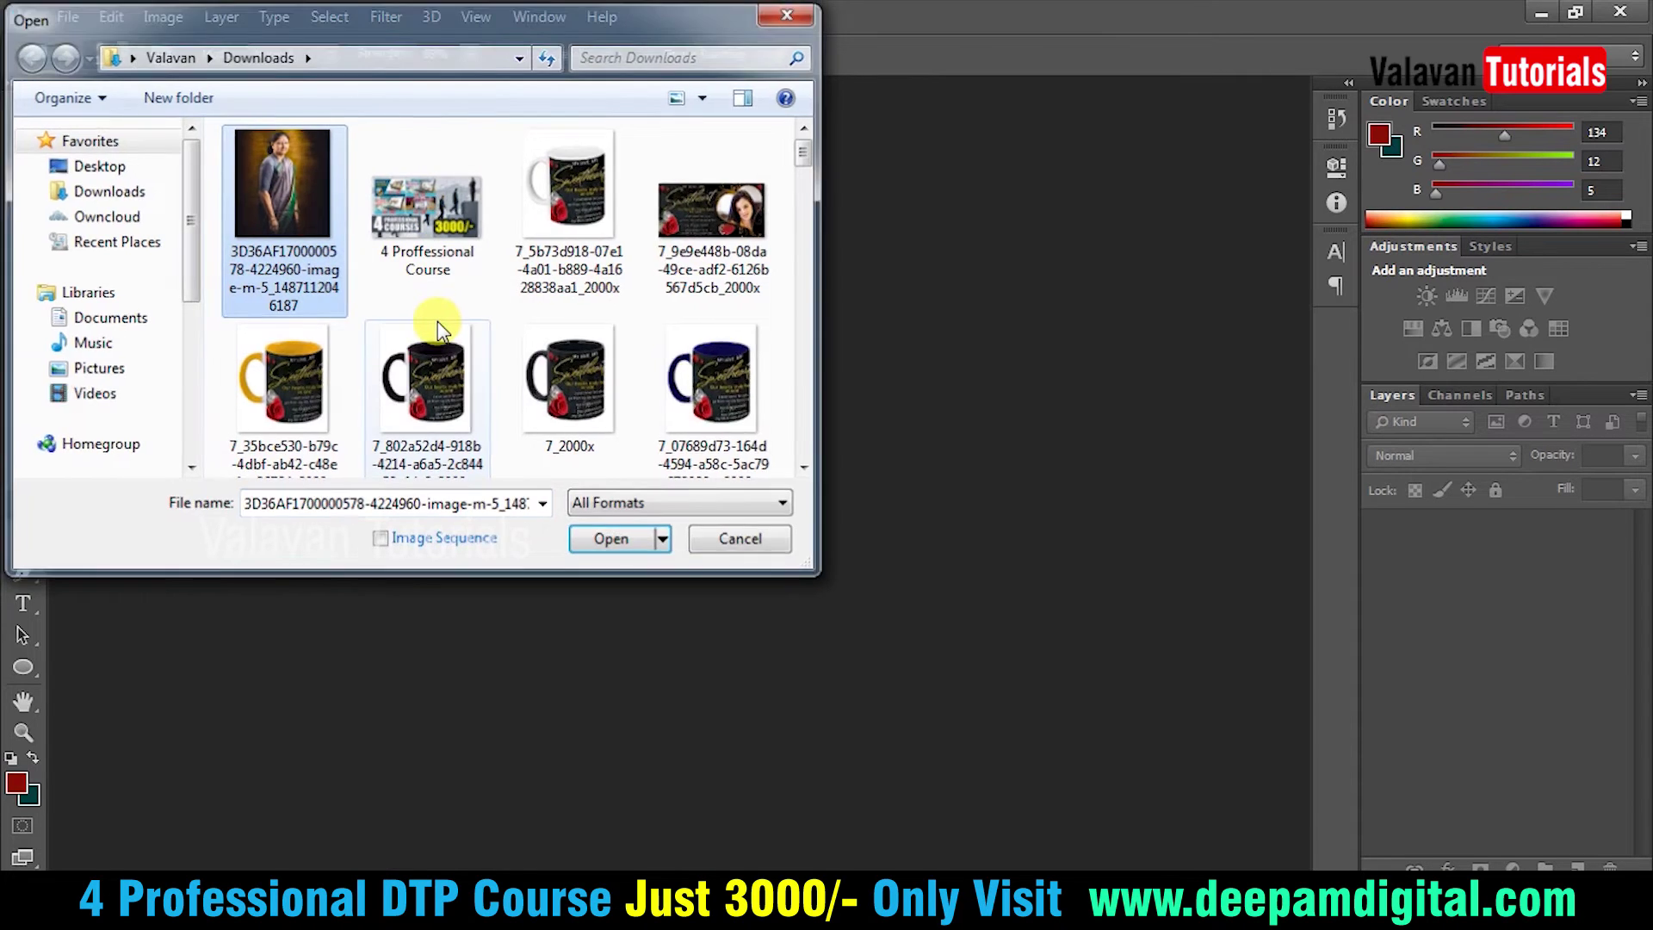
pyautogui.press('Escape')
pyautogui.press('f')
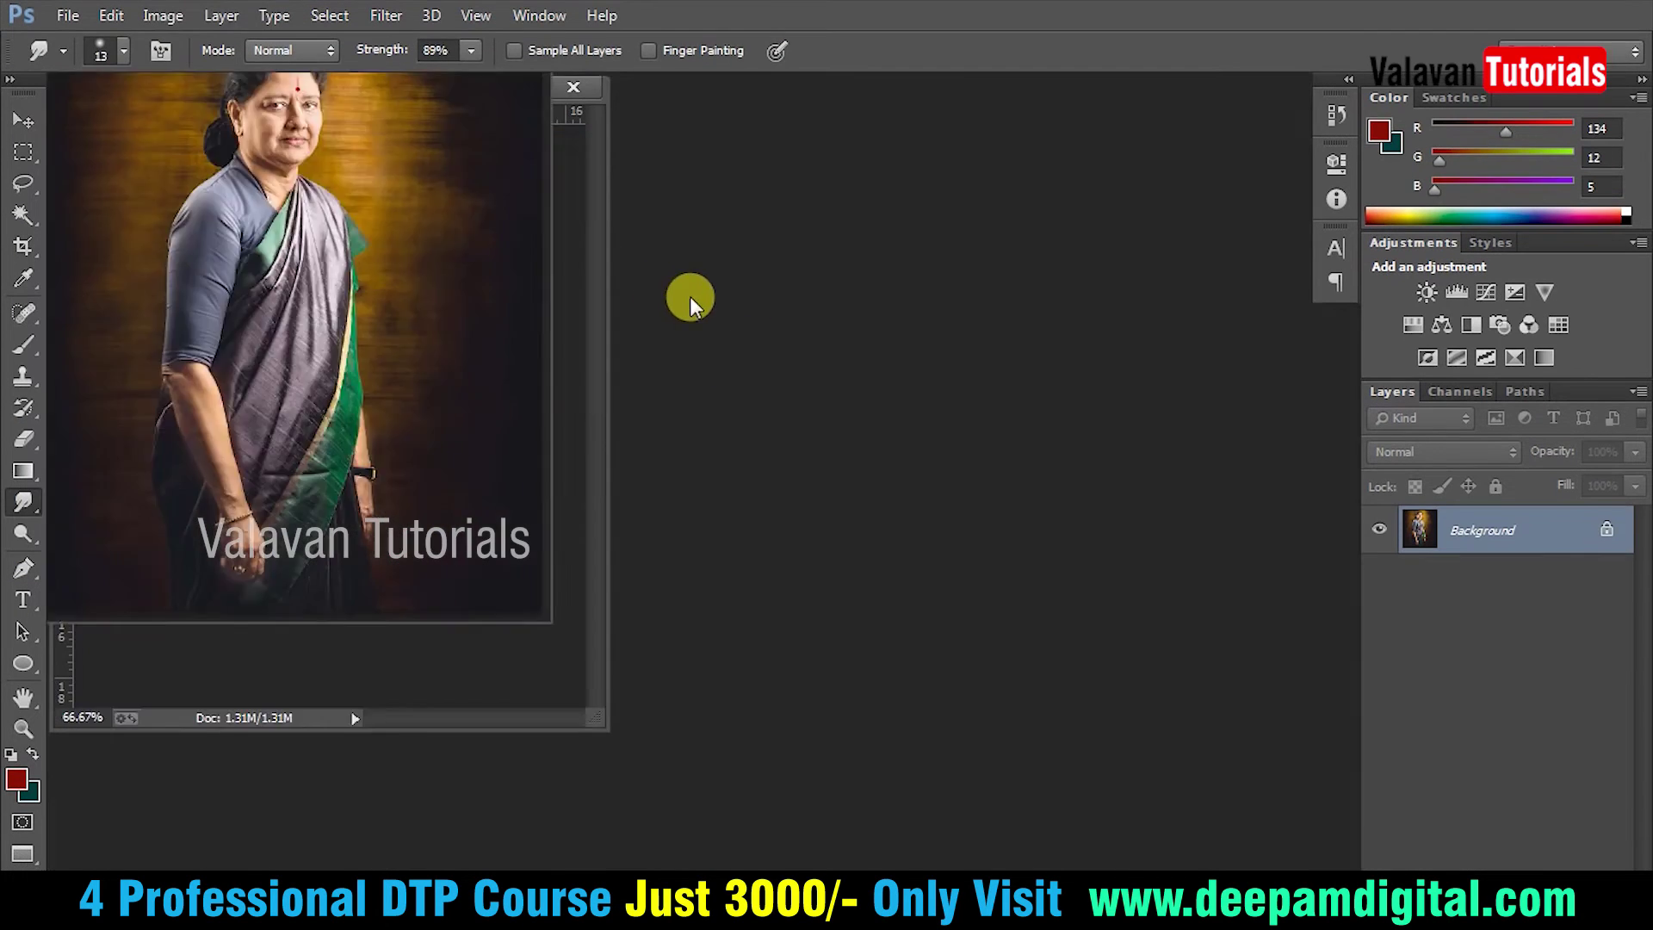
pyautogui.press('z')
pyautogui.moveTo(705, 226); pyautogui.dragTo(1043, 427)
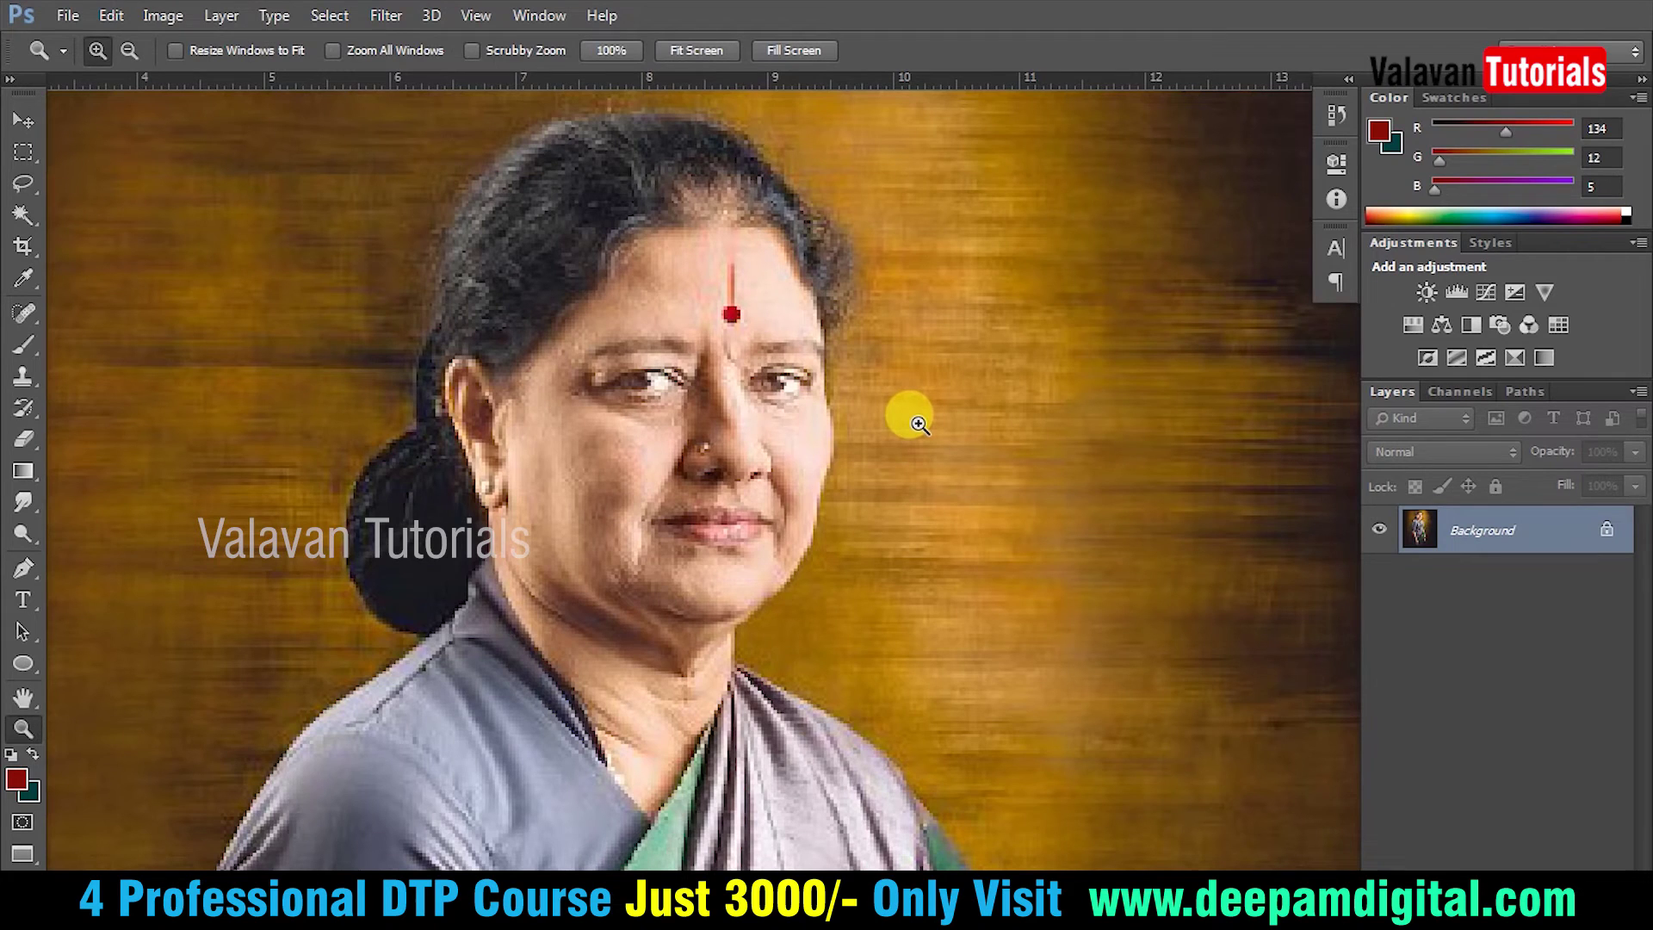
# Smudge the hairline down toward the forehead with the Smudge Tool
pyautogui.press('r')
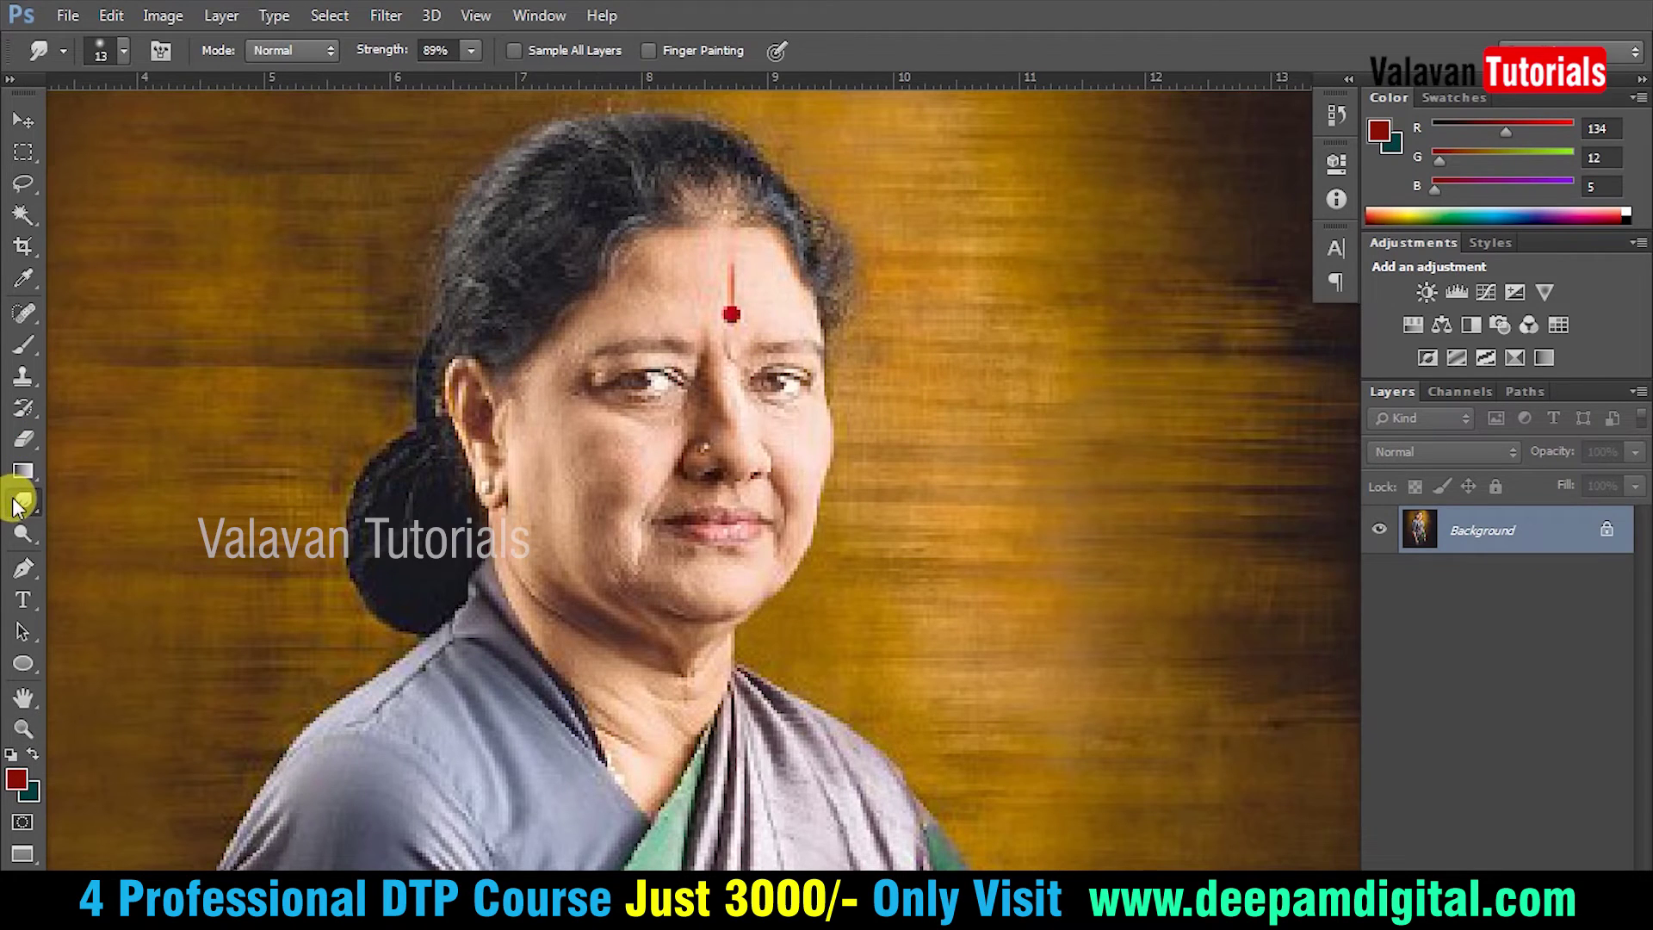
pyautogui.rightClick(691, 302)
pyautogui.scroll(-2, 914, 579)
pyautogui.scroll(-2, 913, 579)
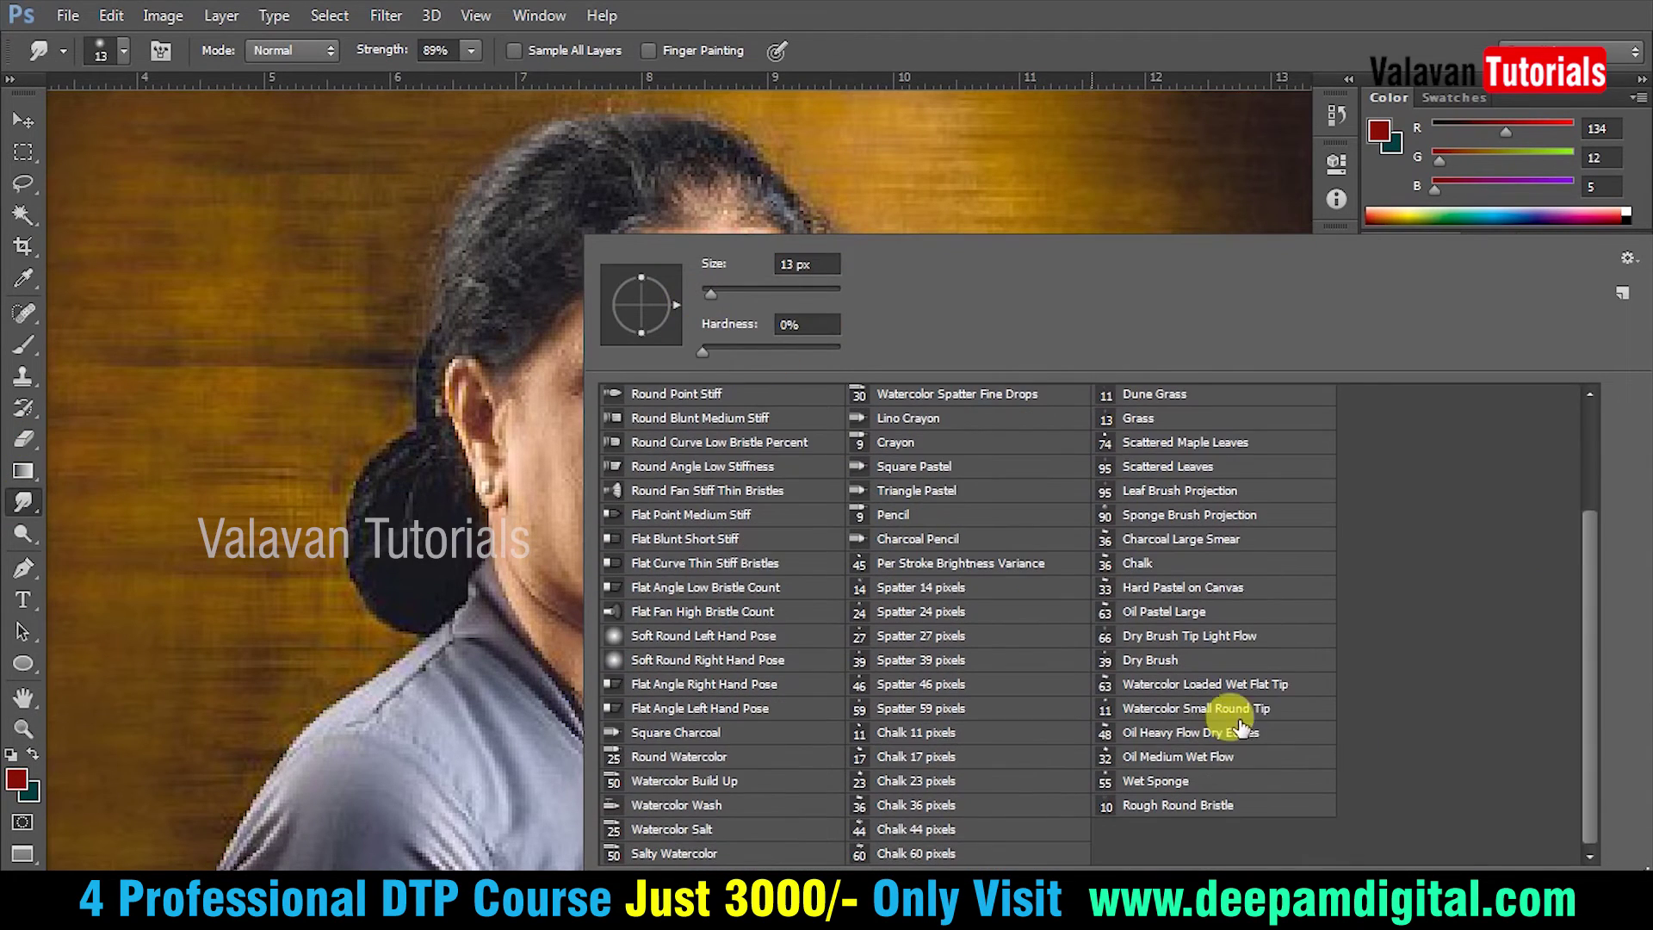
pyautogui.scroll(5, 1188, 612)
pyautogui.click(512, 340)
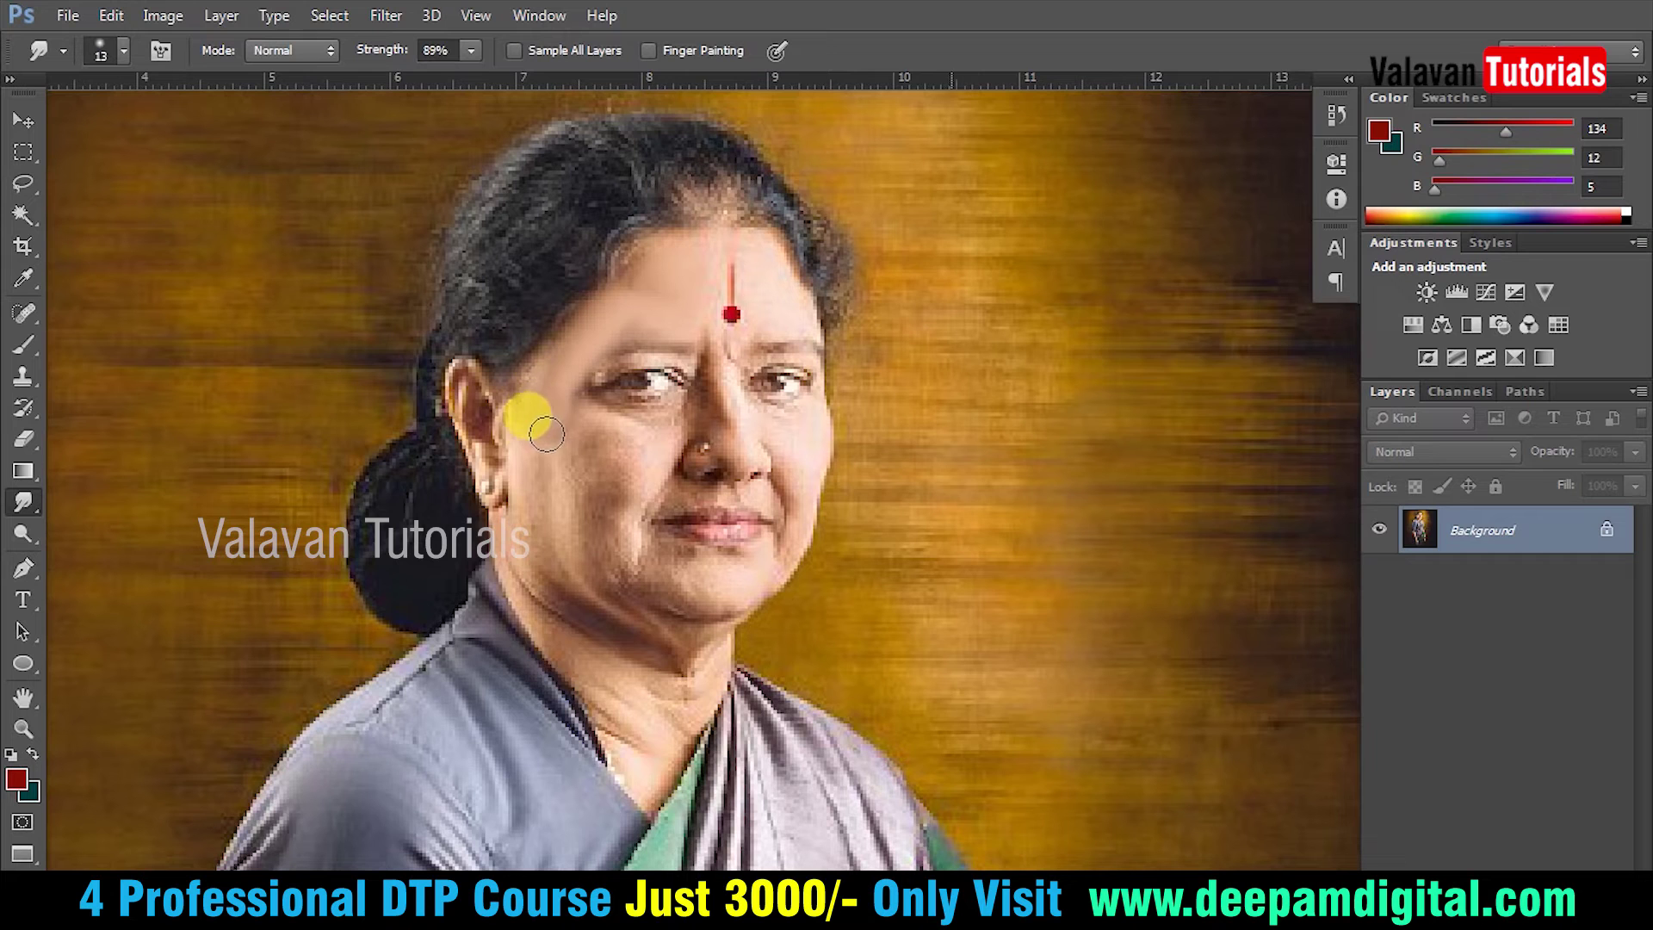
pyautogui.moveTo(651, 249); pyautogui.dragTo(709, 295)
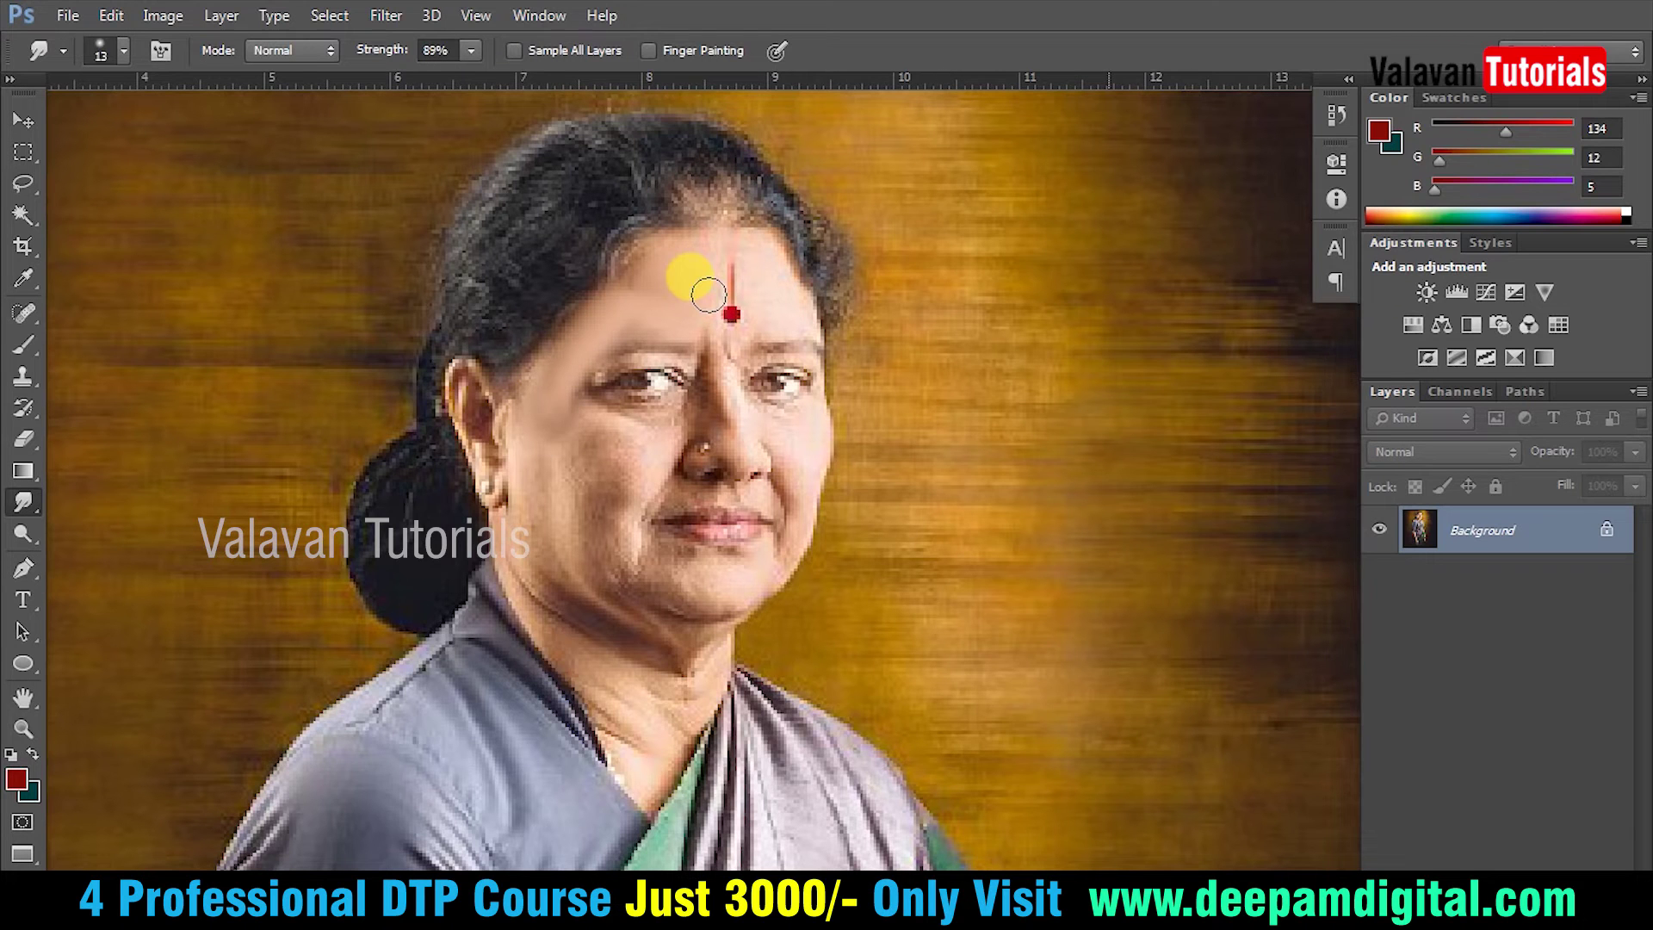
# Rotate the canvas view about 36 degrees, then reset it upright
pyautogui.press('r')
pyautogui.moveTo(661, 258)
pyautogui.mouseDown()
pyautogui.moveTo(864, 412)
pyautogui.moveTo(819, 342)
pyautogui.moveTo(554, 362)
pyautogui.moveTo(626, 250)
pyautogui.moveTo(982, 389)
pyautogui.moveTo(801, 247)
pyautogui.moveTo(627, 287)
pyautogui.mouseUp()
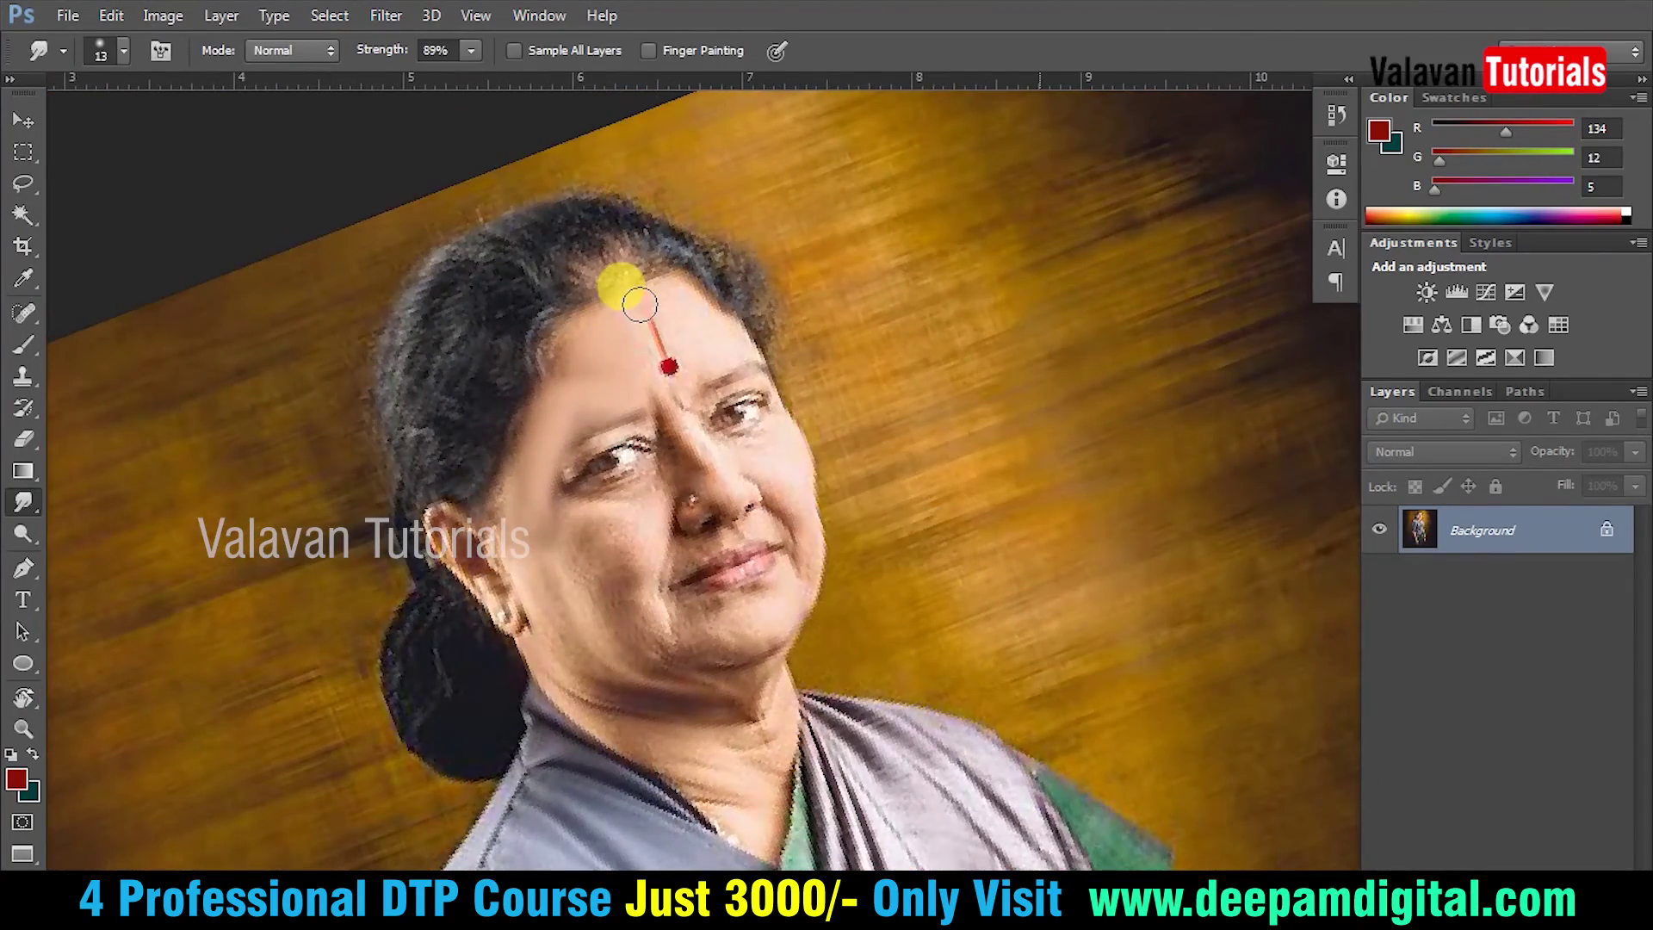
pyautogui.press('r')
pyautogui.click(318, 51)
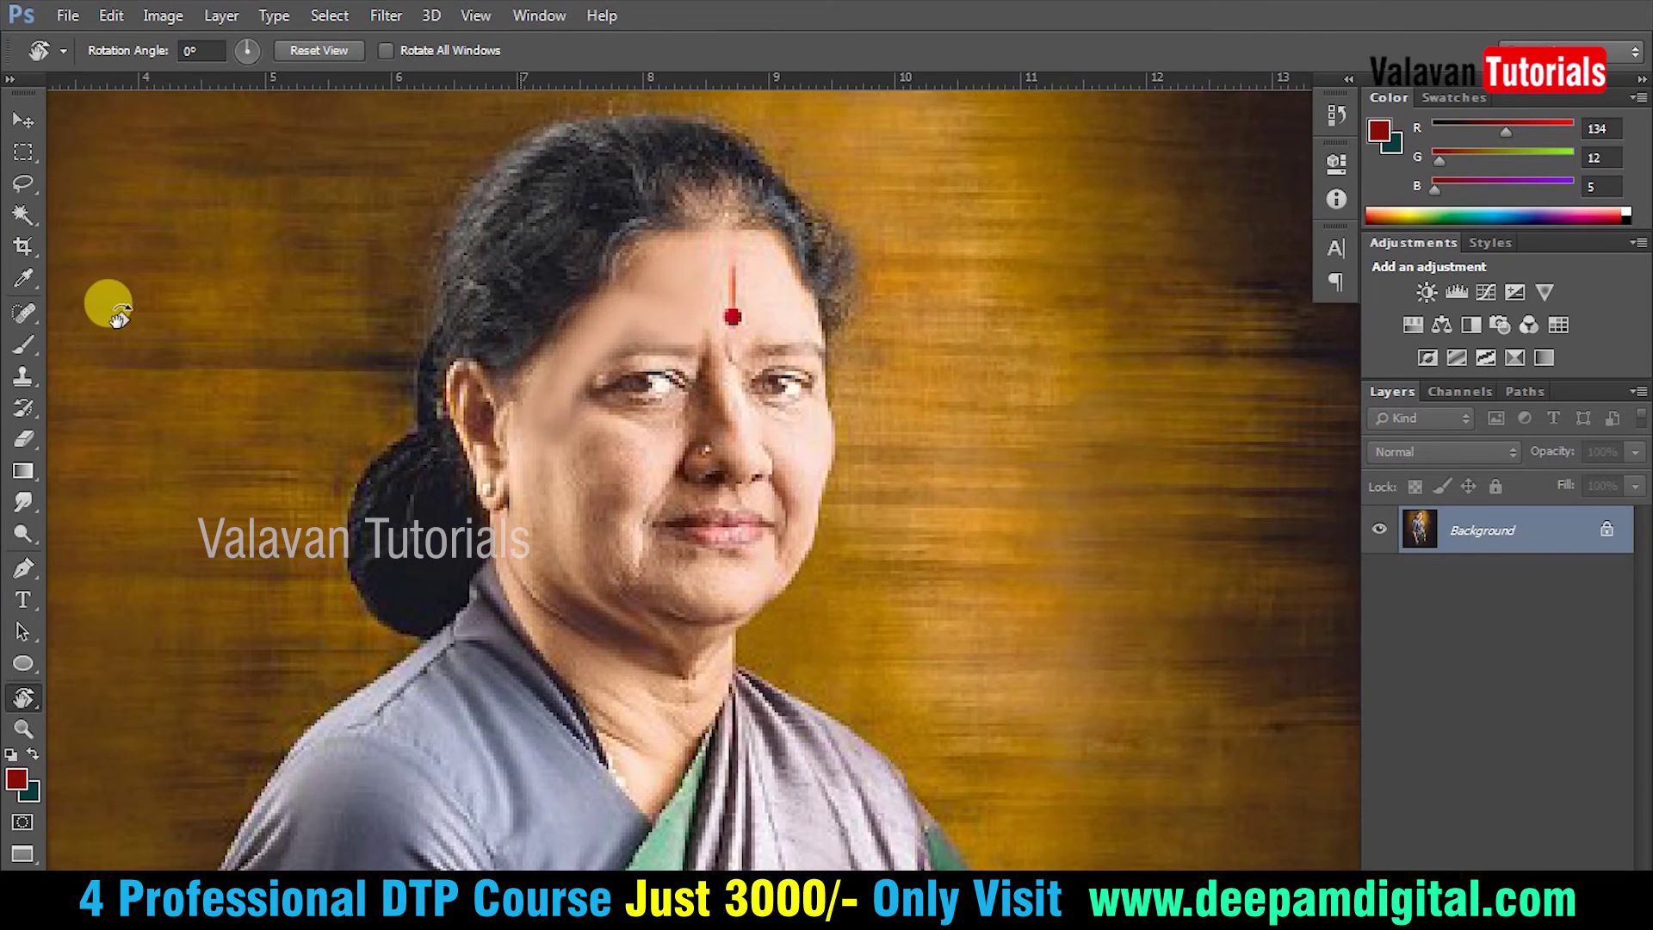
# Feather a rectangular face selection by 1 pixel, then close the portrait without saving
pyautogui.press('m')
pyautogui.moveTo(377, 112); pyautogui.dragTo(1097, 807)
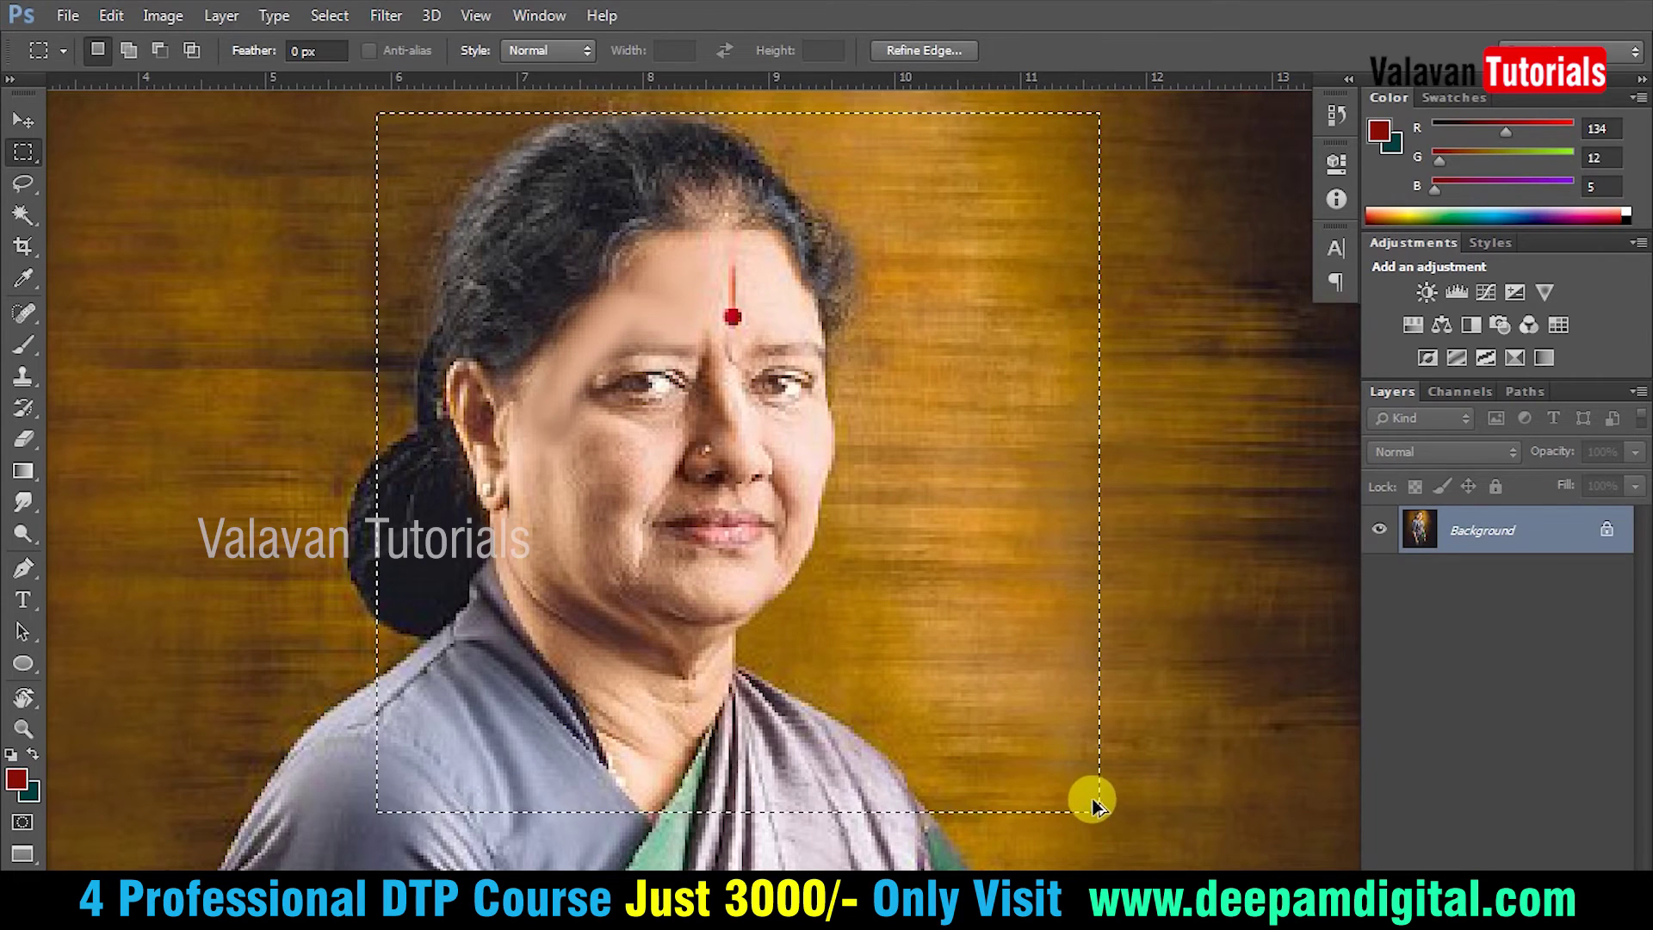
pyautogui.hotkey('shift', 'F6')
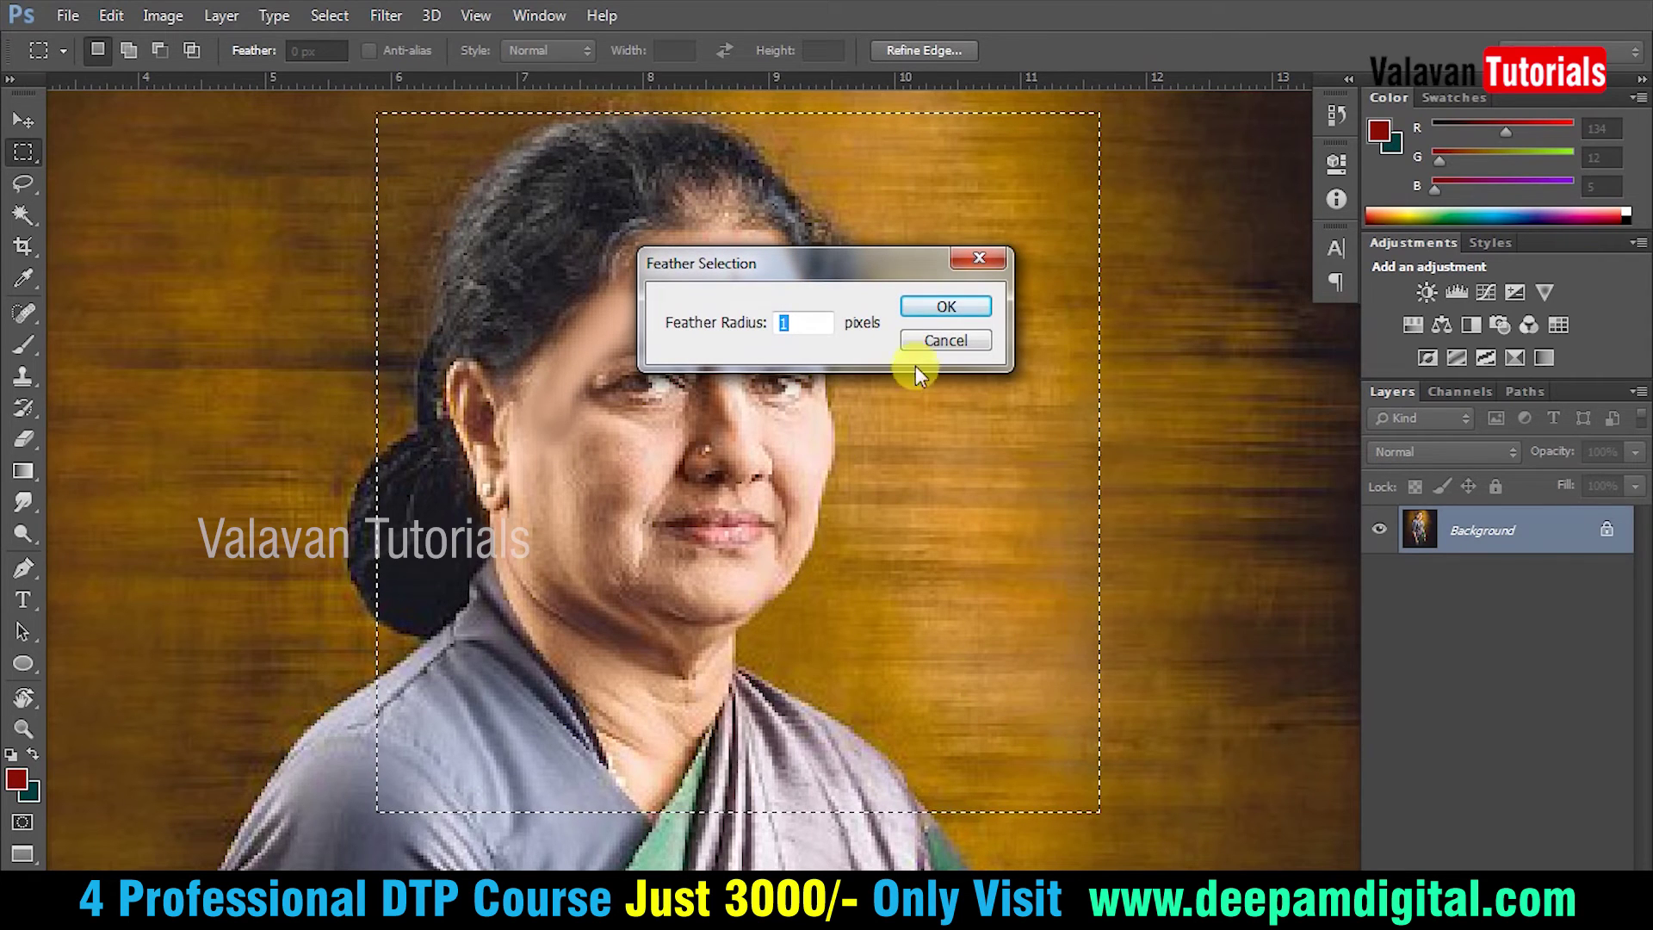
pyautogui.click(937, 310)
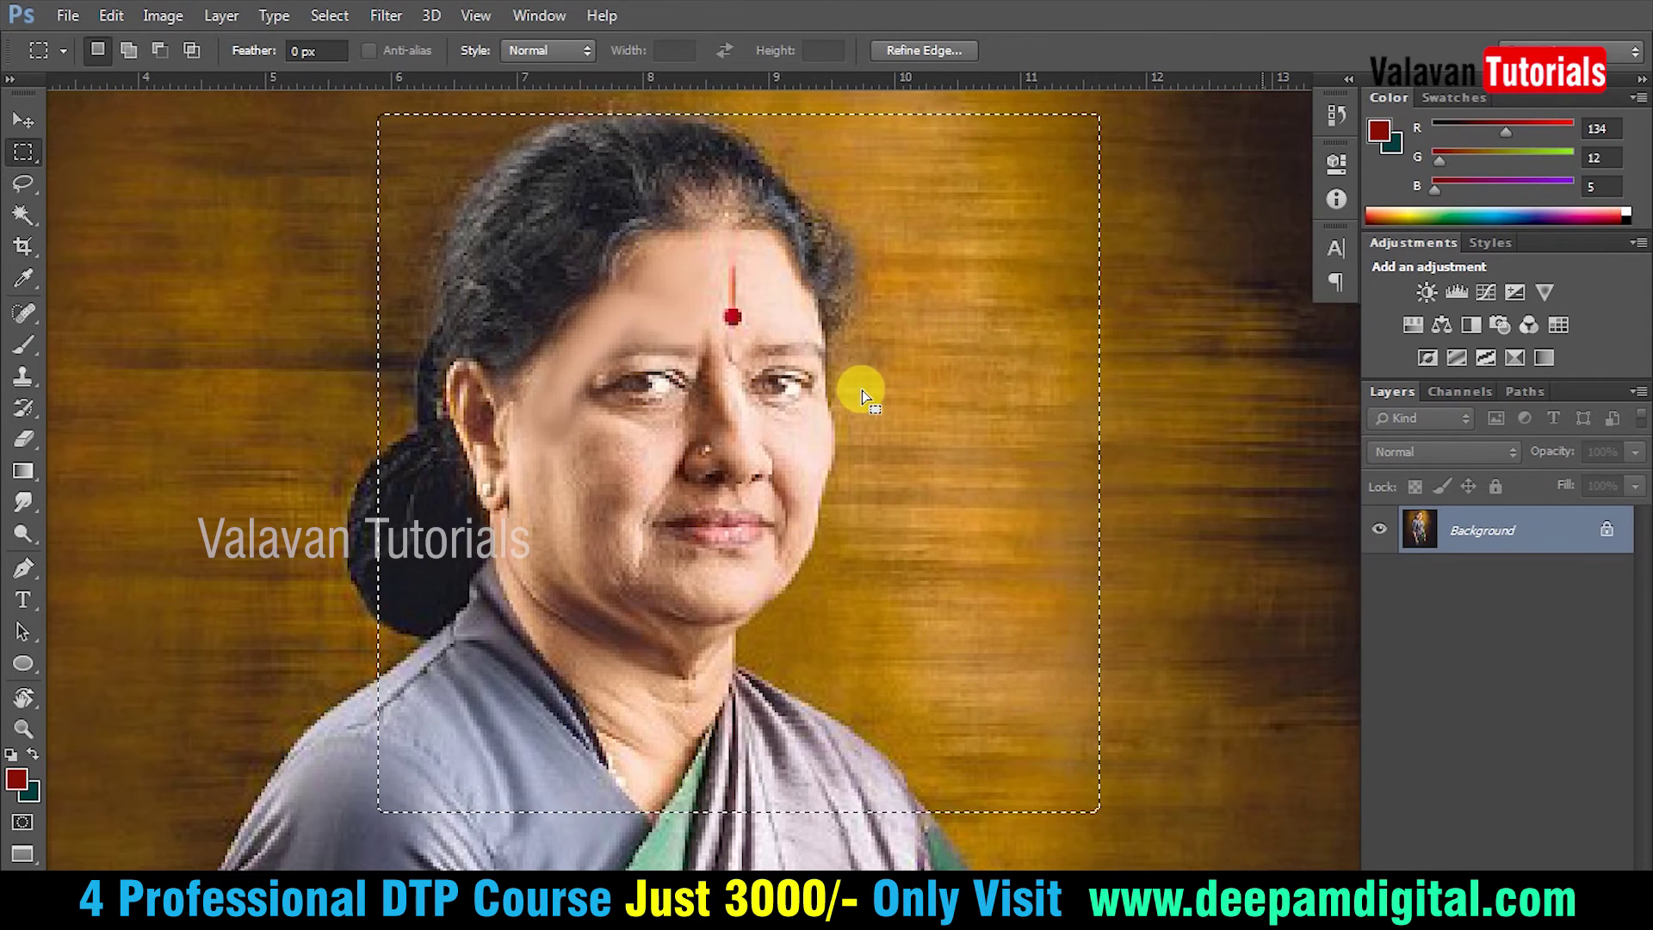
pyautogui.hotkey('ctrl', 'w')
pyautogui.click(833, 367)
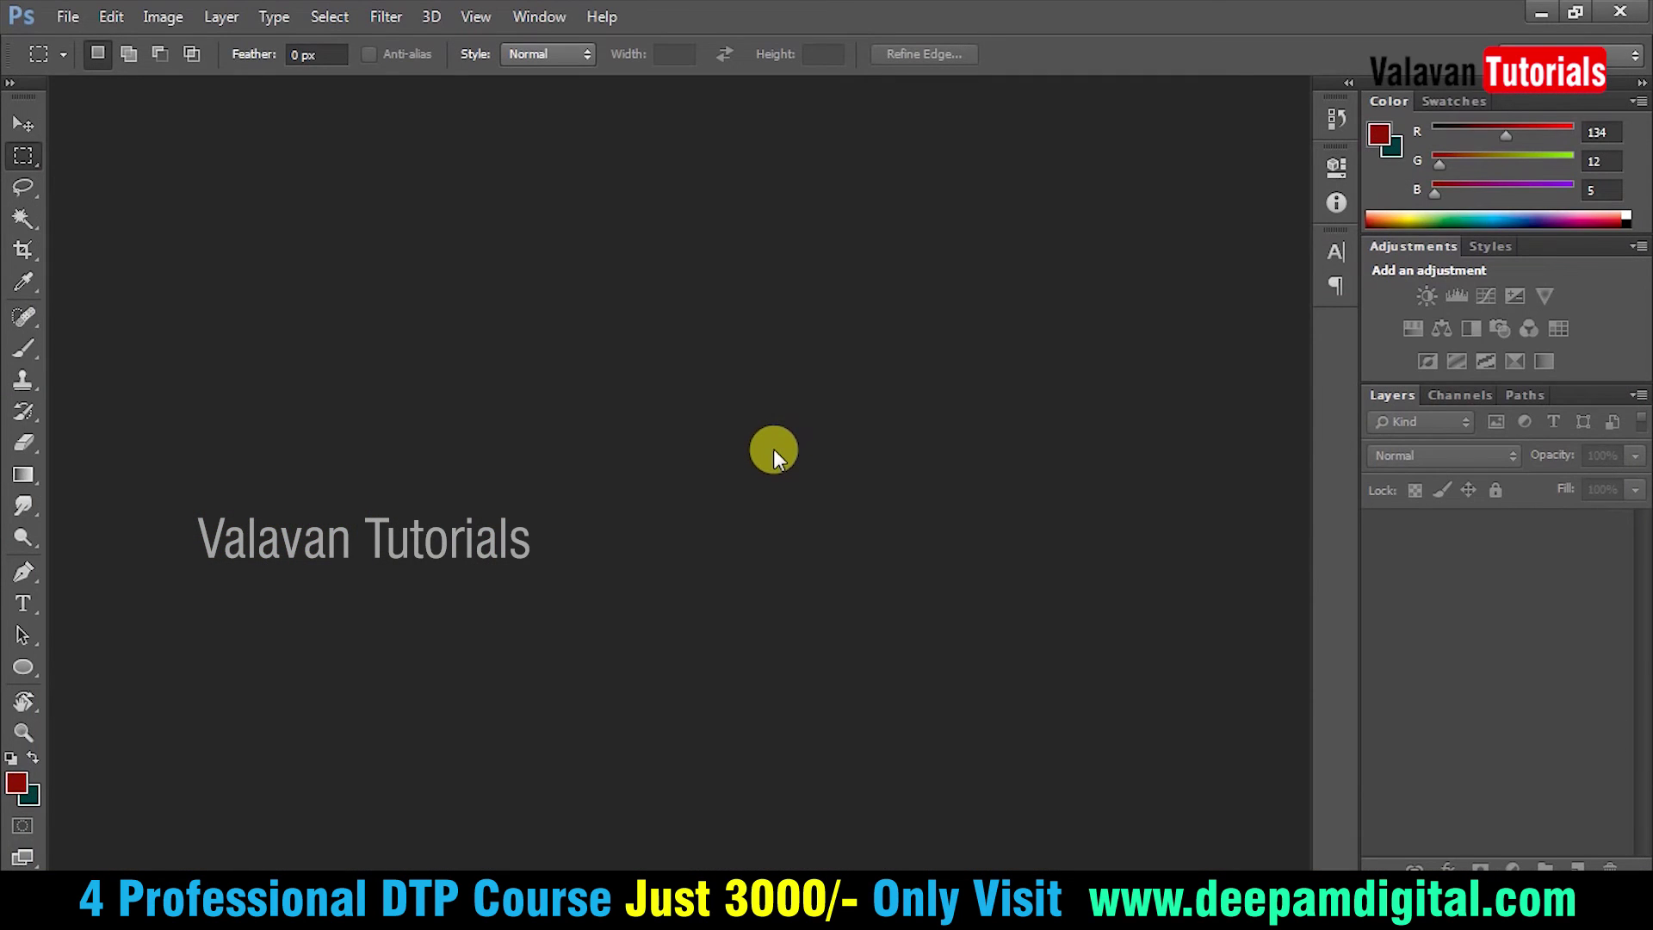